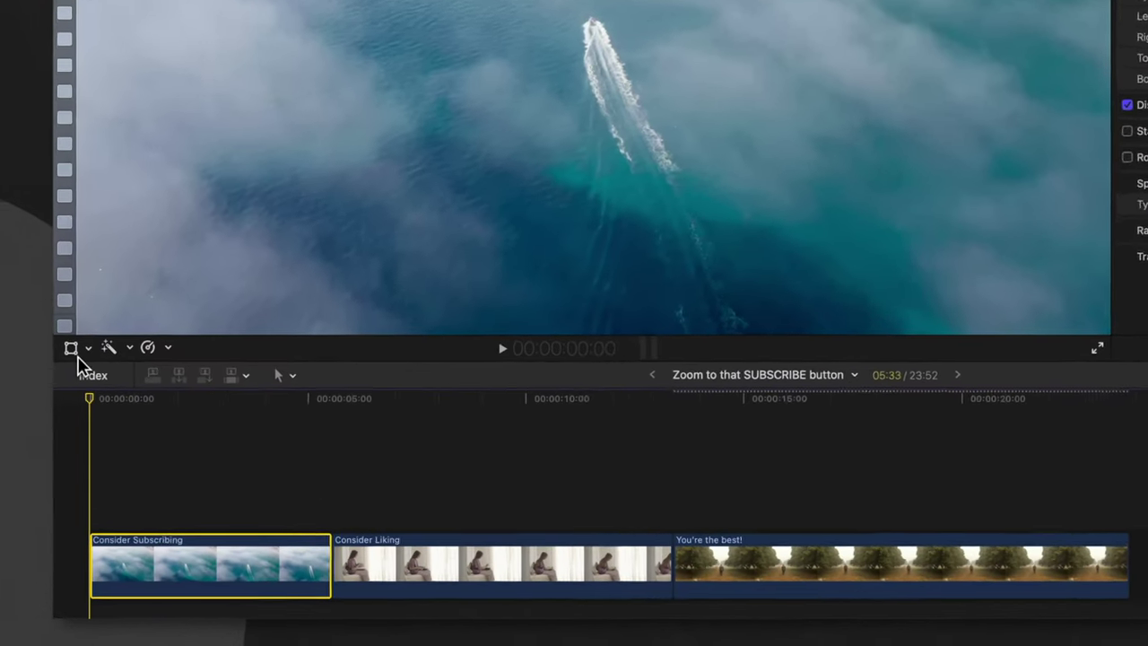
Turn on Transform editing for the boat clip, test-drag Scale, then undo back to 100%.
{"action": "left_click", "coordinate": [117, 424]}
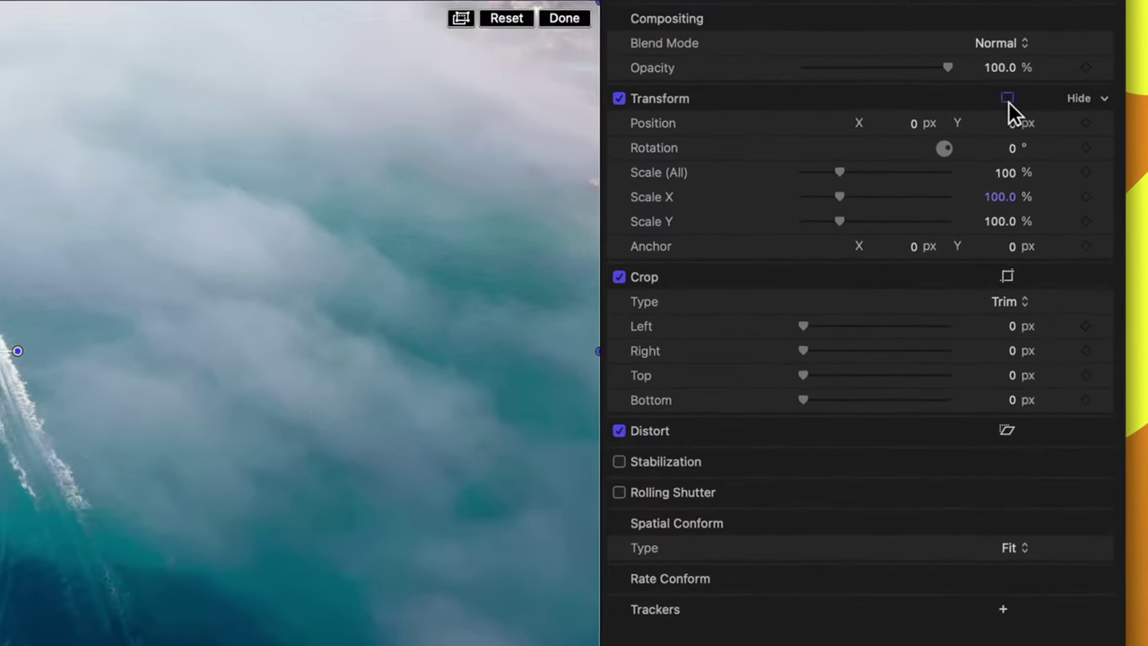
{"action": "left_click", "coordinate": [963, 138]}
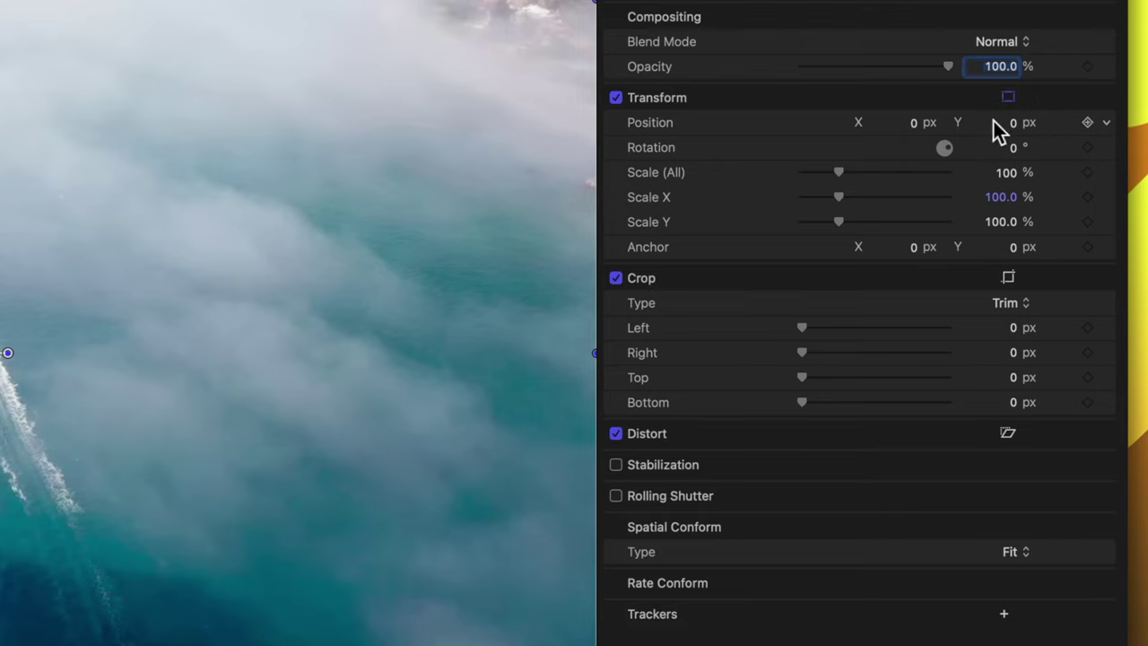
{"action": "left_click_drag", "start_coordinate": [843, 172], "coordinate": [868, 172]}
{"action": "key", "text": "super+z"}
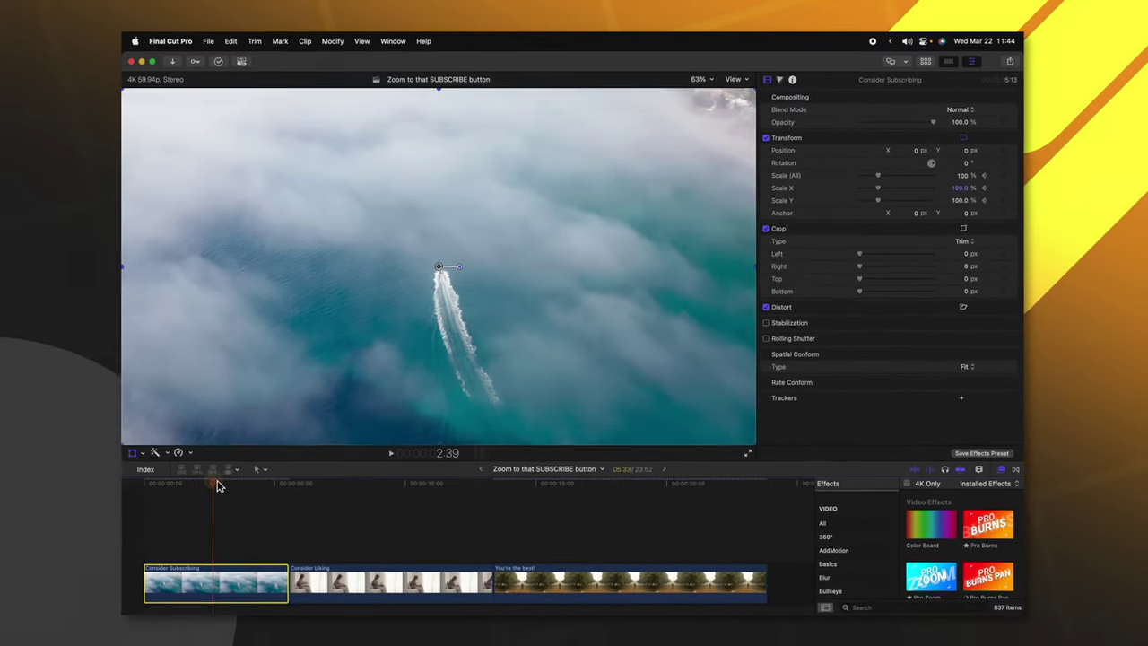
Keyframe the boat clip's Scale from 100% up to 249% and preview the zoom from the start.
{"action": "left_click_drag", "start_coordinate": [879, 176], "coordinate": [908, 184]}
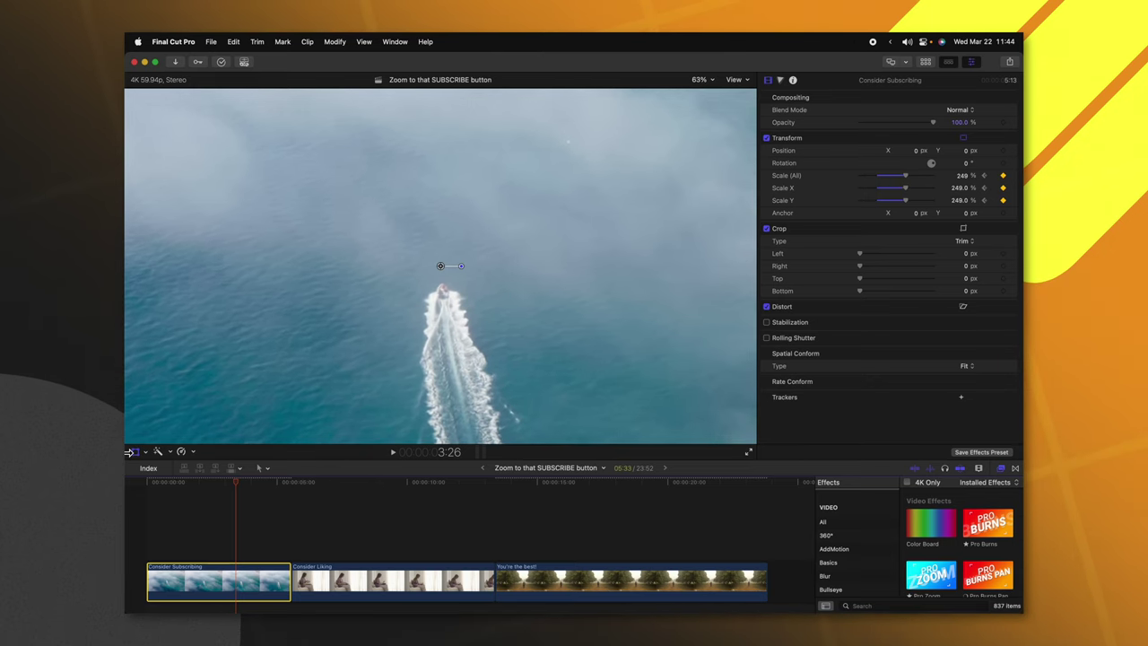
{"action": "key", "text": "Home"}
{"action": "key", "text": "space"}
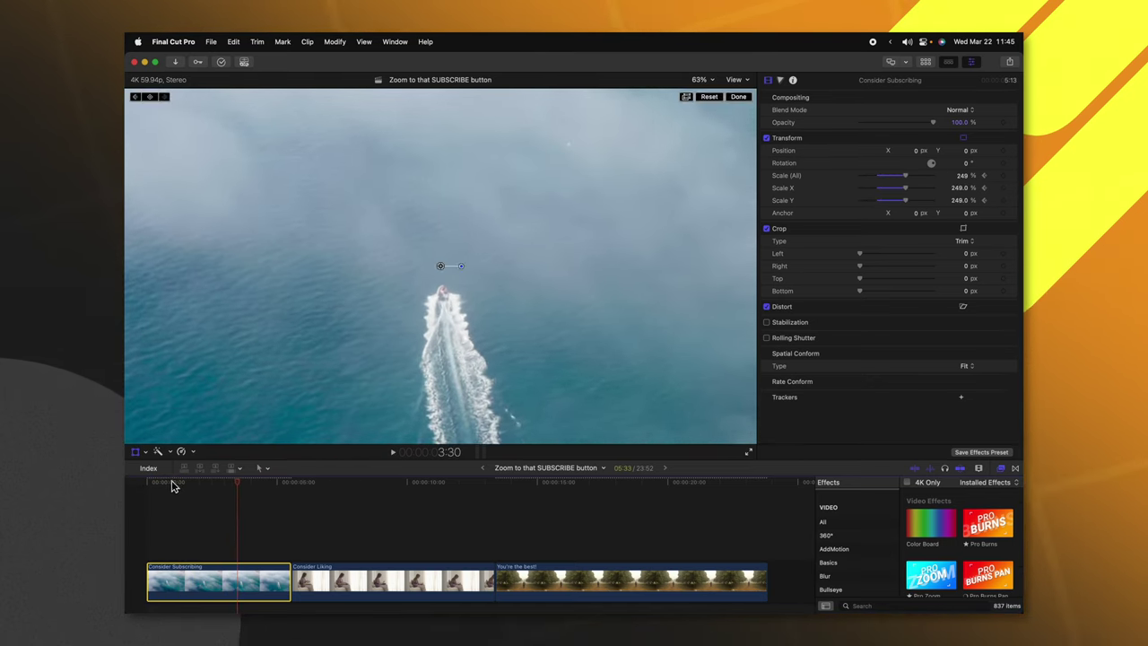
{"action": "key", "text": "Home"}
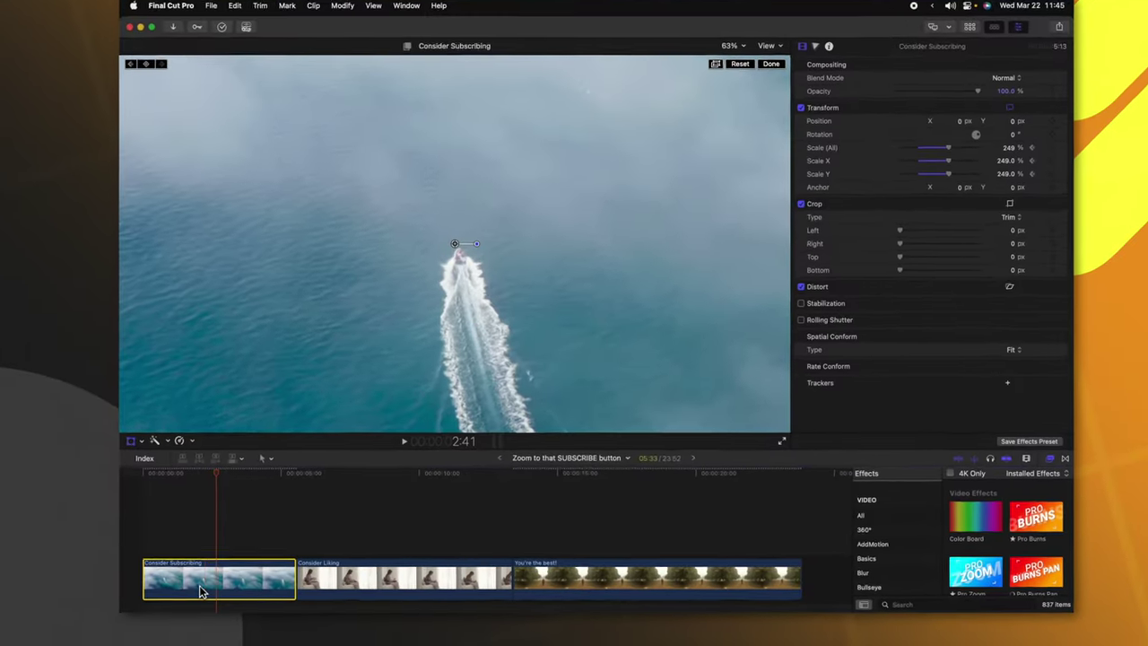
In Show Video Animation, drag the 249% Scale keyframe to the right and play the result.
{"action": "right_click", "coordinate": [197, 588]}
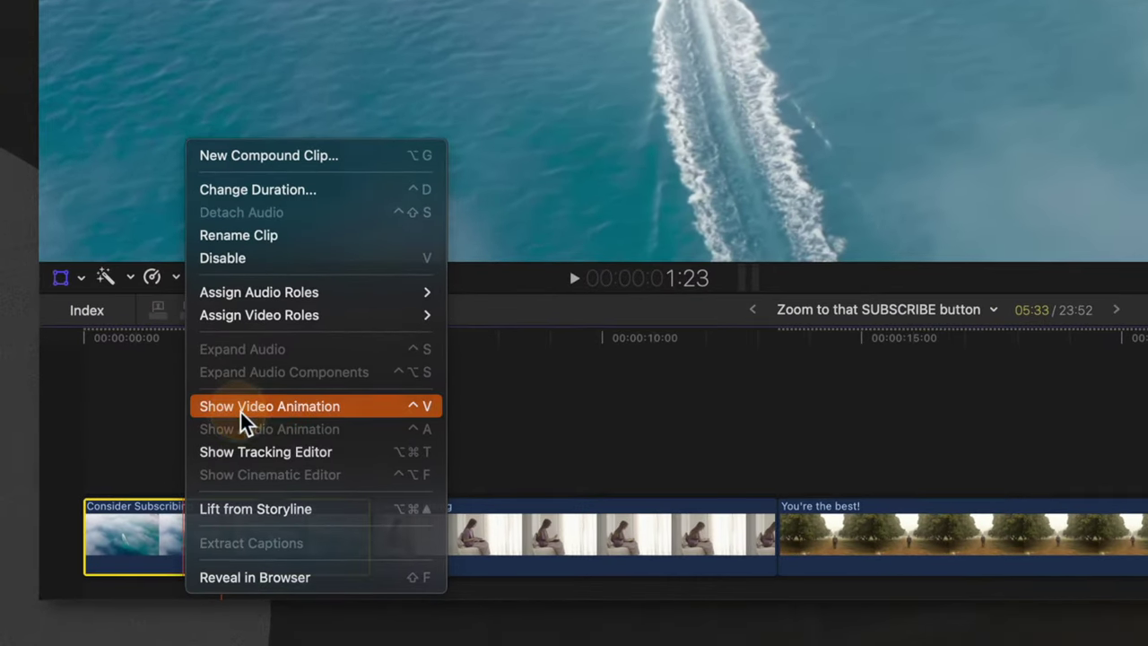
{"action": "left_click", "coordinate": [241, 412]}
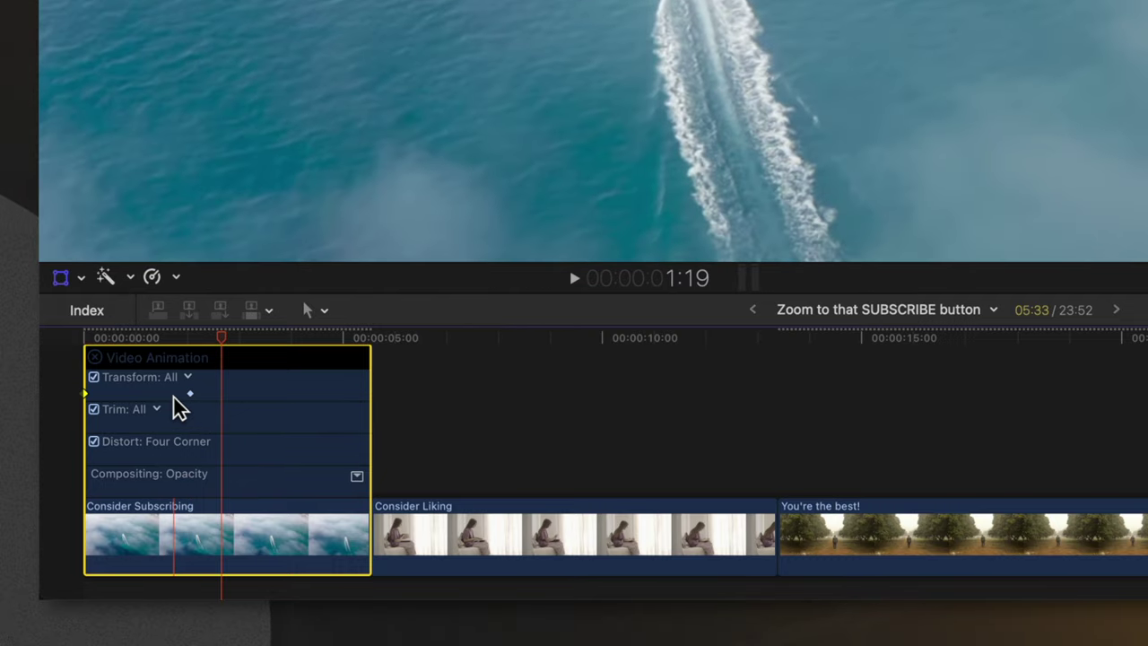
{"action": "left_click", "coordinate": [191, 394]}
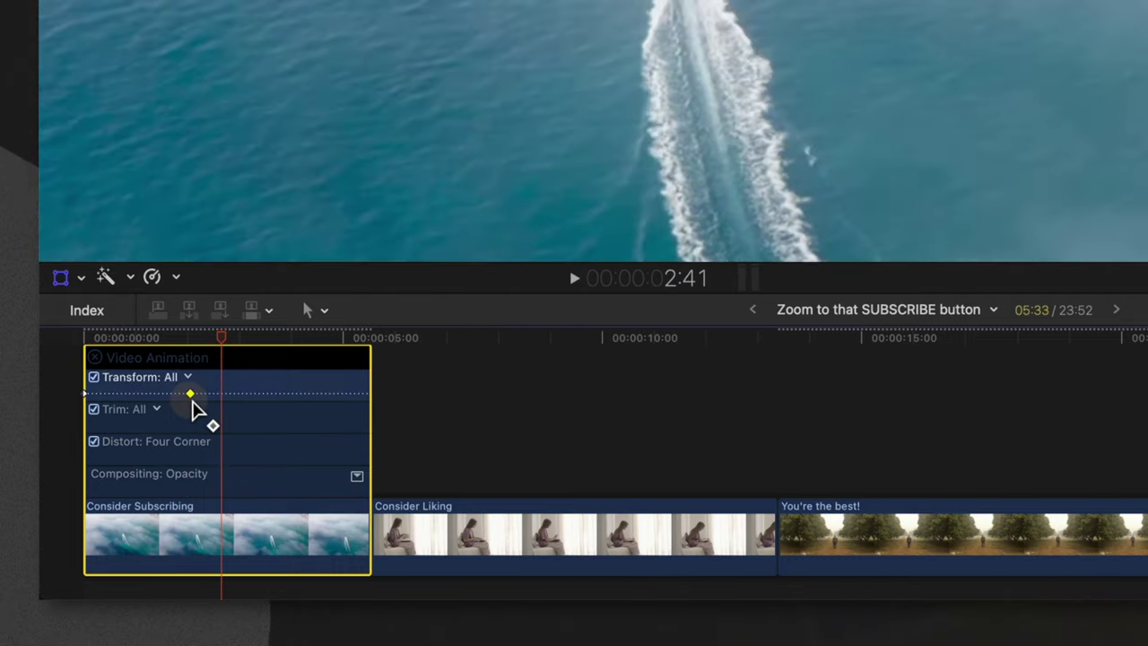
{"action": "left_click_drag", "start_coordinate": [190, 394], "coordinate": [342, 395]}
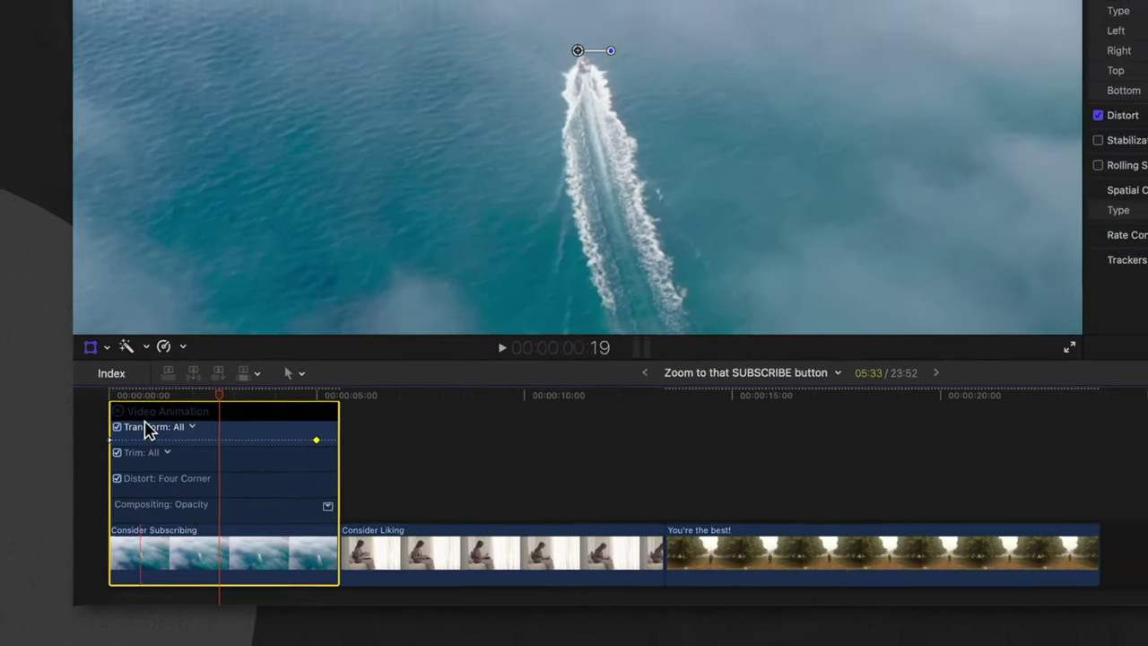
{"action": "key", "text": "space"}
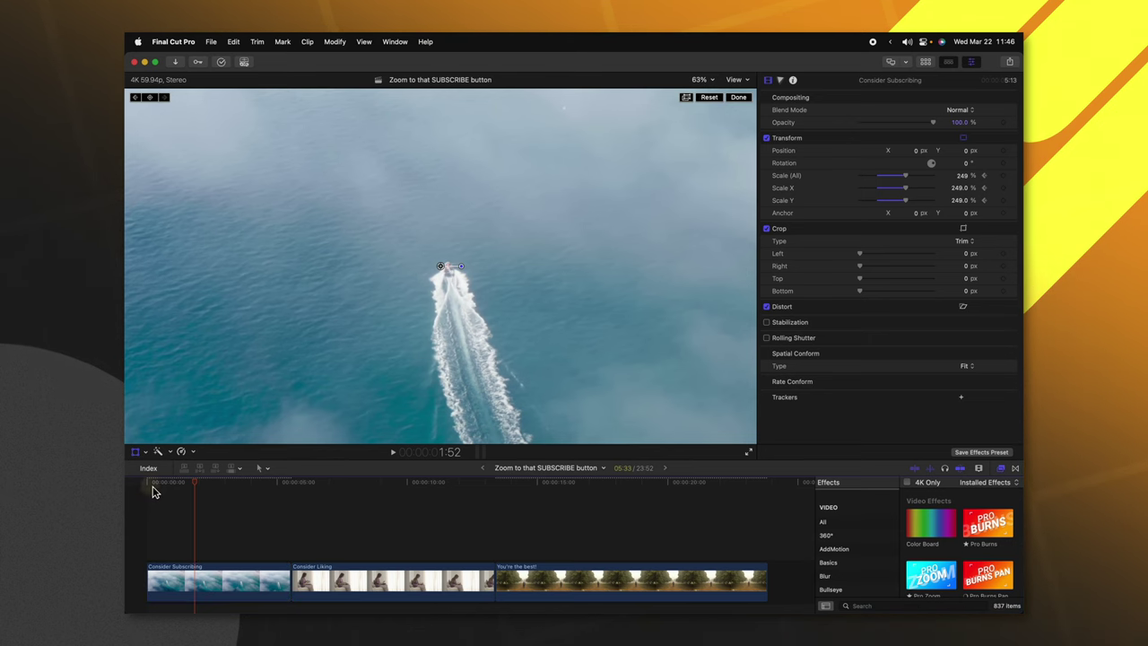
Replay the finished boat zoom from the start of the clip.
{"action": "left_click", "coordinate": [153, 492]}
{"action": "key", "text": "space"}
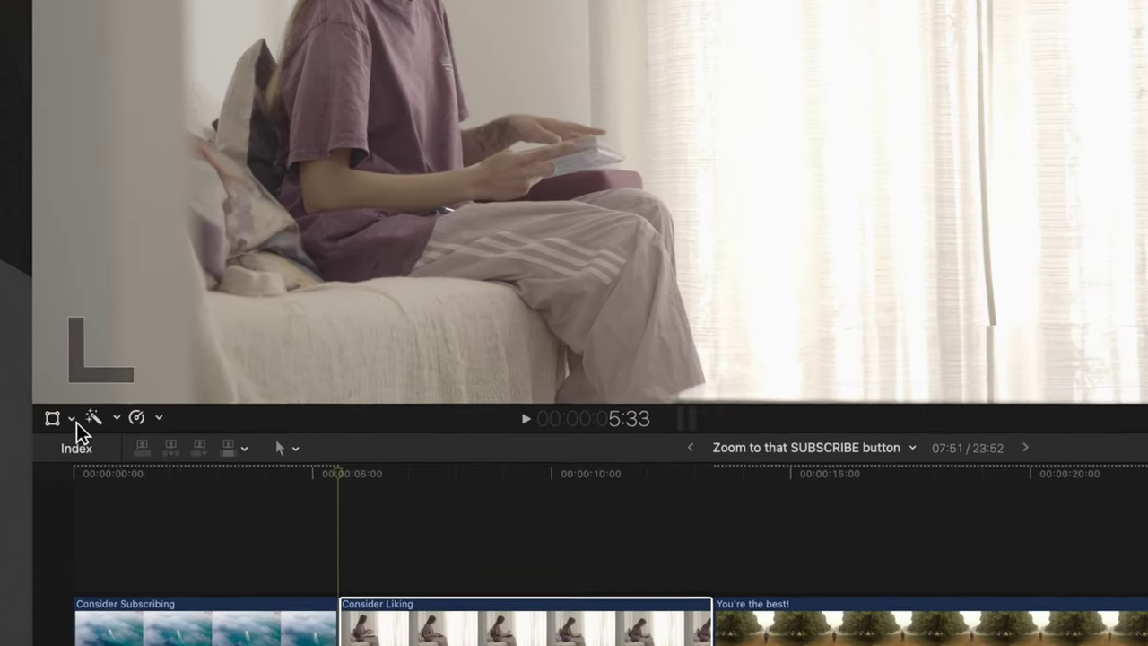
Apply a Ken Burns crop to the Consider Liking clip, shrinking and centring the End frame on the girl.
{"action": "left_click", "coordinate": [142, 451]}
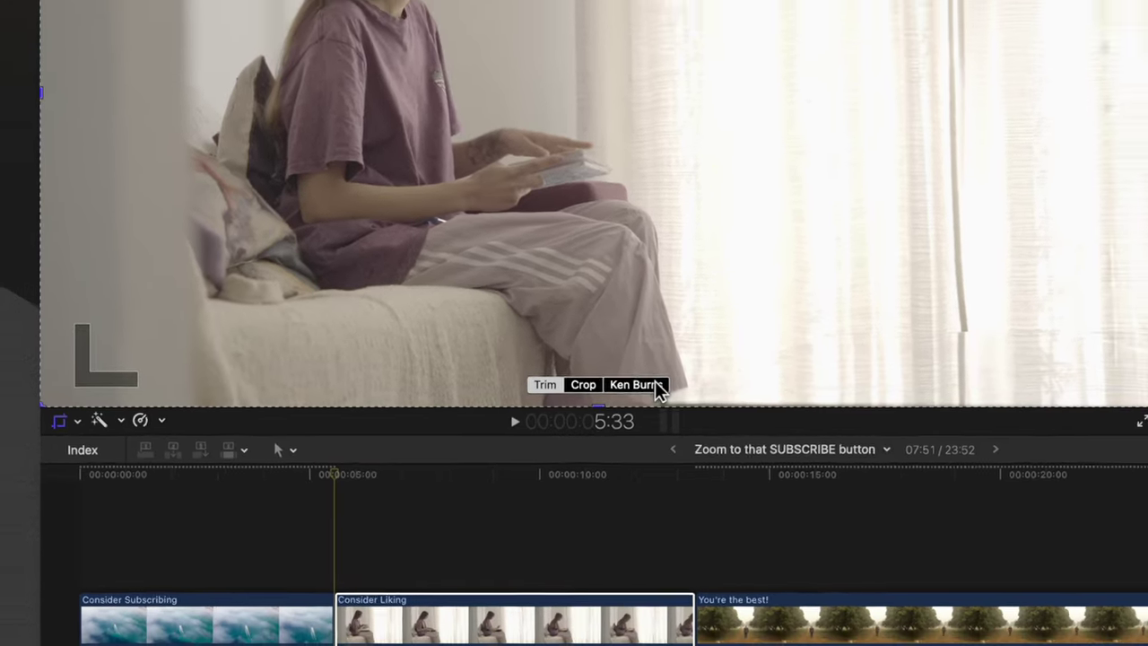
{"action": "left_click", "coordinate": [717, 373]}
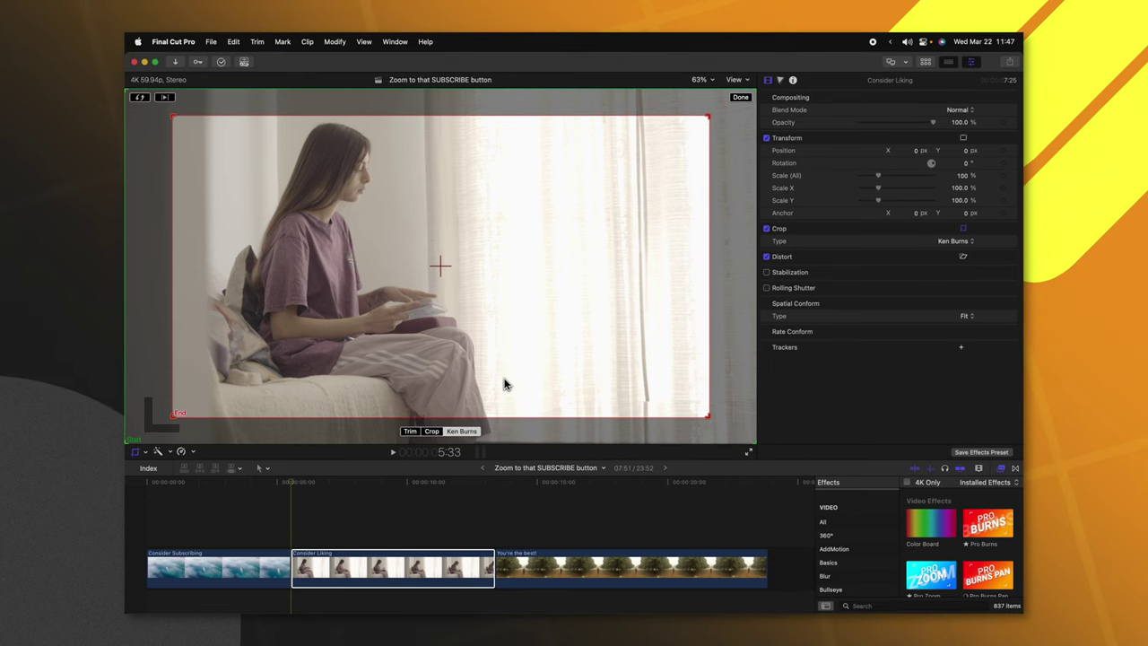
{"action": "left_click", "coordinate": [504, 384]}
{"action": "left_click", "coordinate": [210, 104]}
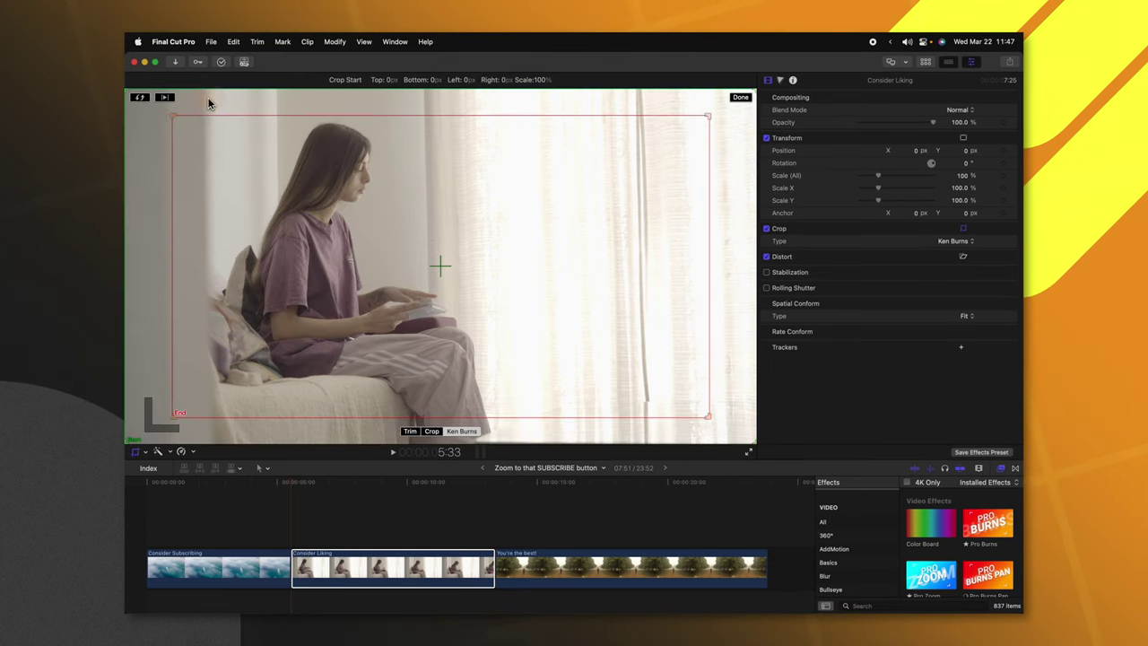
{"action": "left_click", "coordinate": [248, 179]}
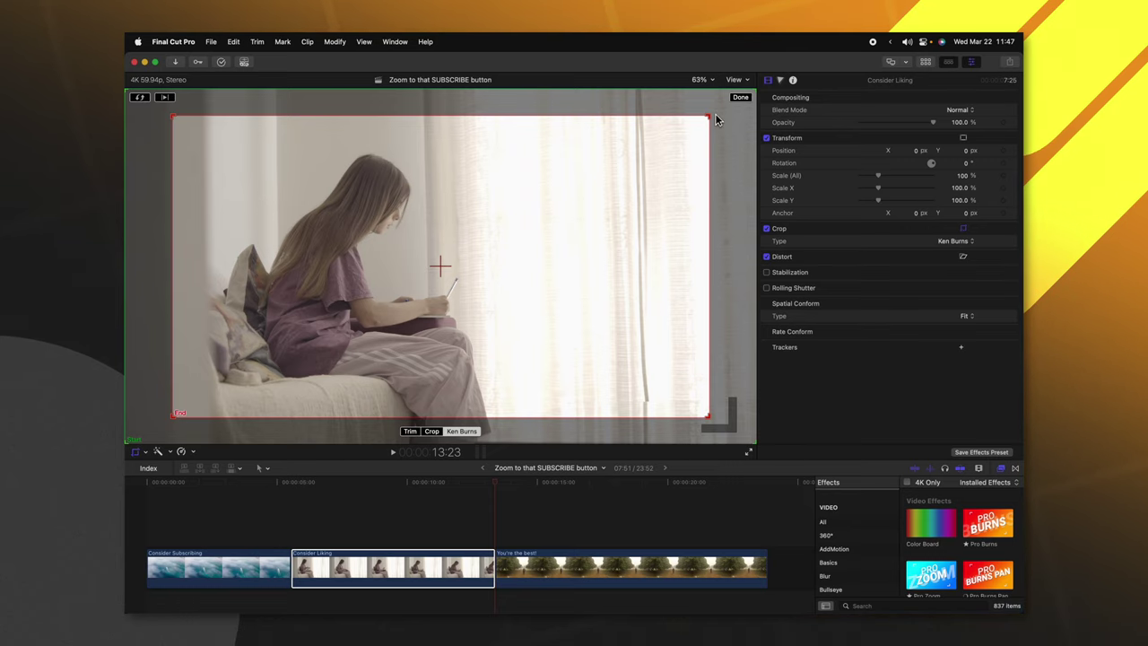
{"action": "left_click_drag", "start_coordinate": [713, 120], "coordinate": [500, 233]}
{"action": "left_click_drag", "start_coordinate": [438, 317], "coordinate": [478, 230]}
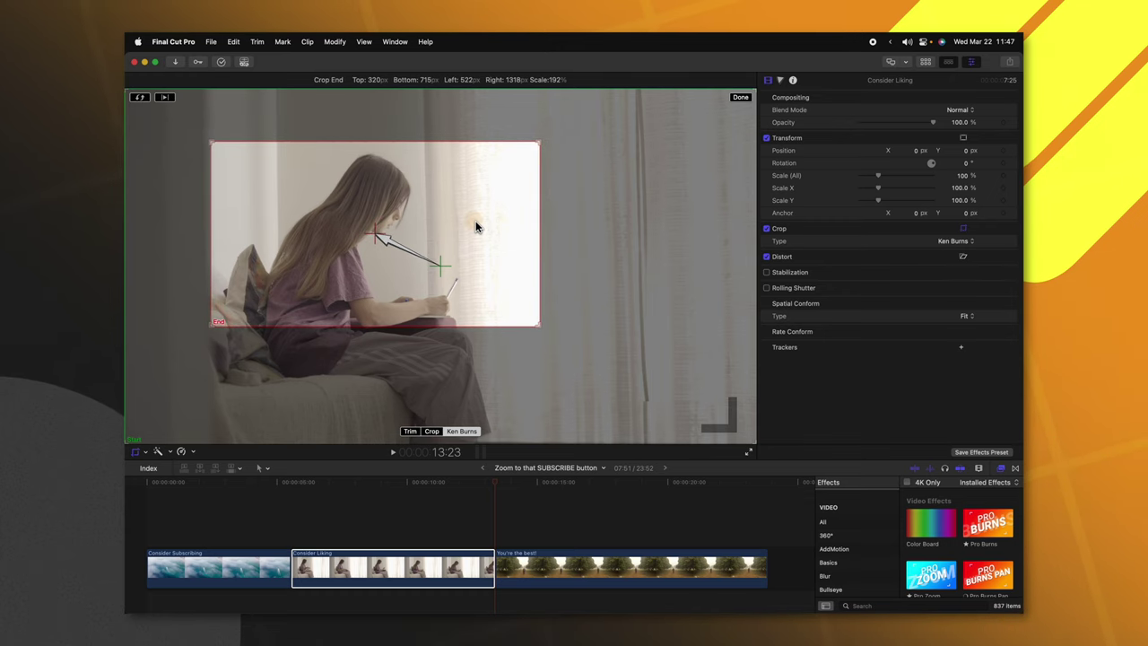
{"action": "left_click", "coordinate": [737, 98]}
{"action": "key", "text": "space"}
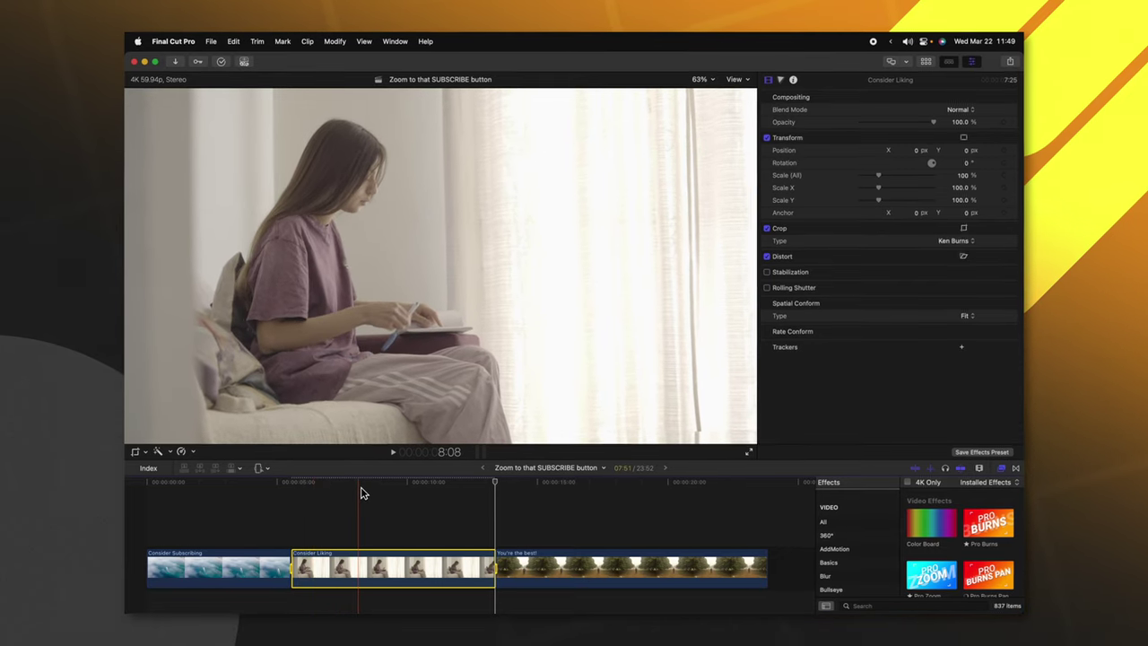
Blade the Consider Liking clip in two with Cmd+B, then select the first piece and play it back.
{"action": "key", "text": "super+b"}
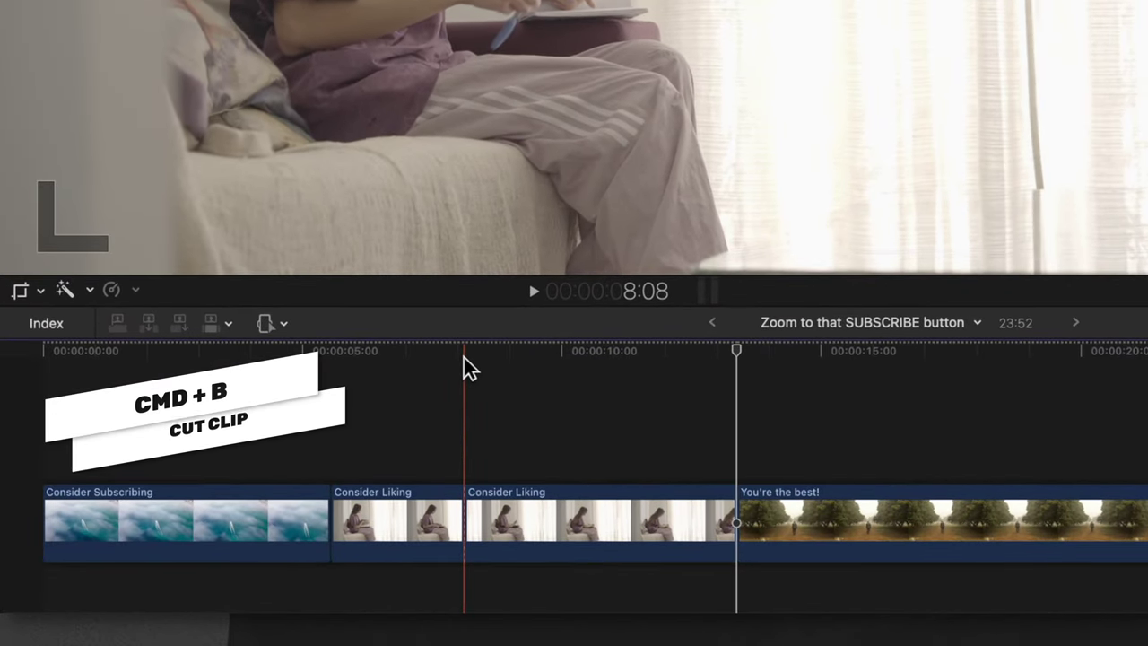
{"action": "key", "text": "b"}
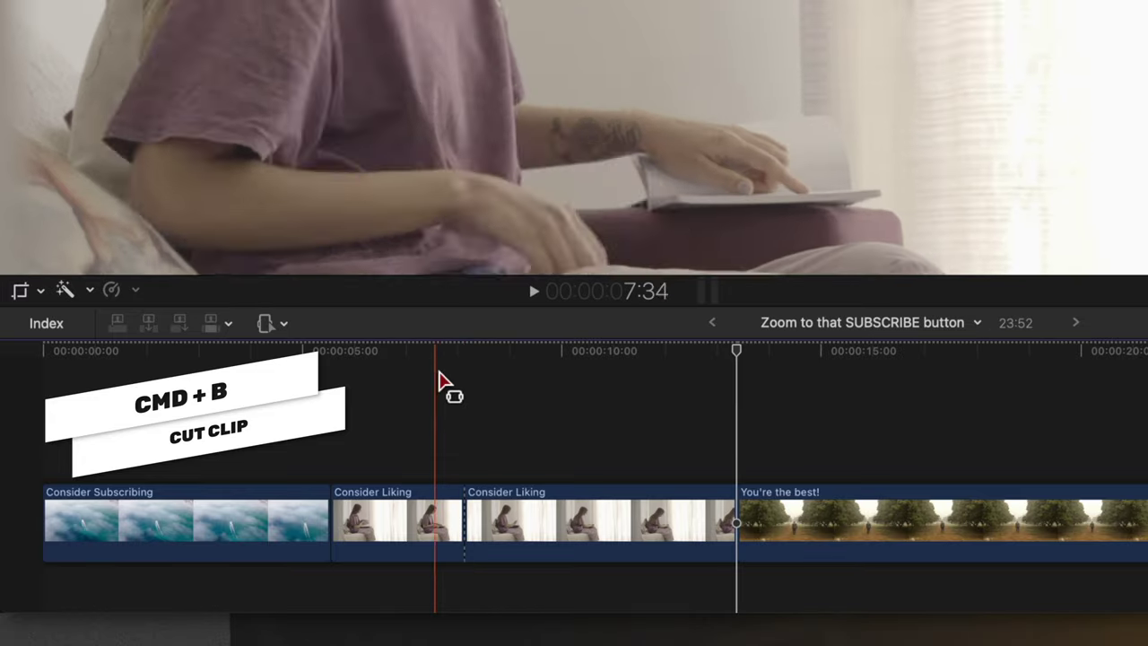
{"action": "left_click", "coordinate": [359, 517]}
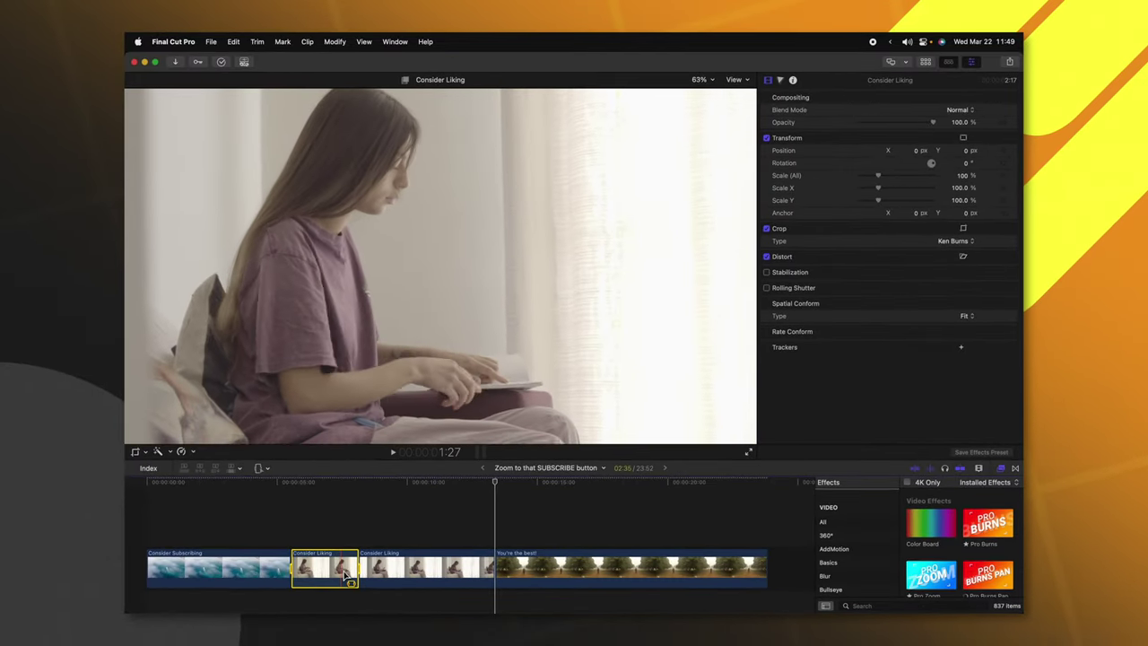
{"action": "left_click", "coordinate": [299, 492]}
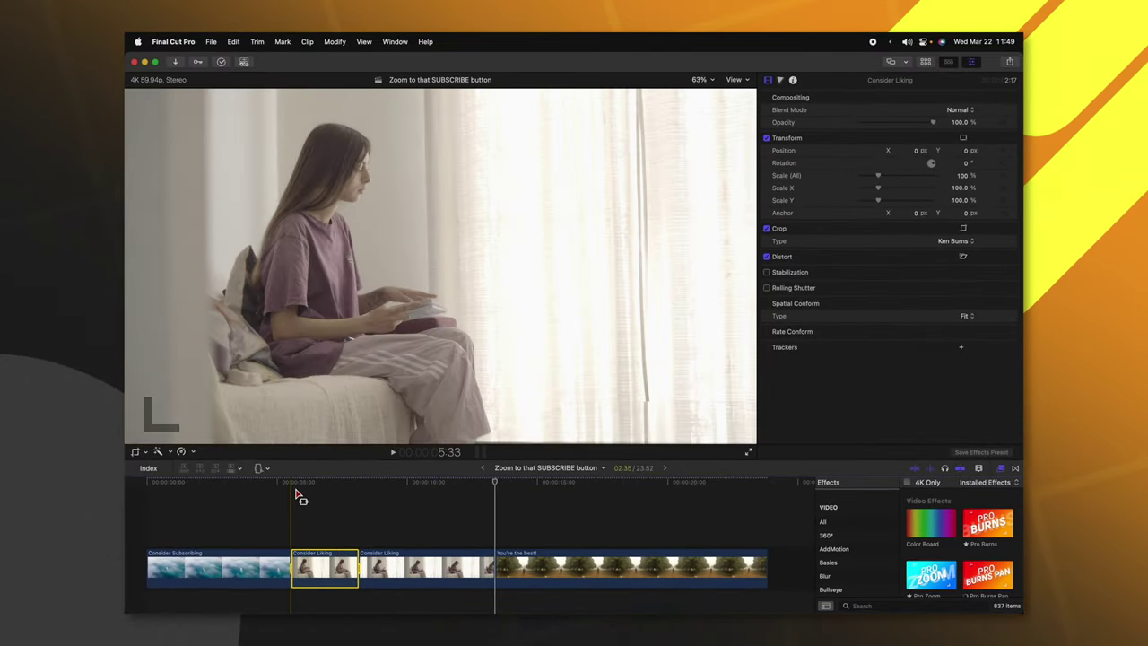
{"action": "key", "text": "space"}
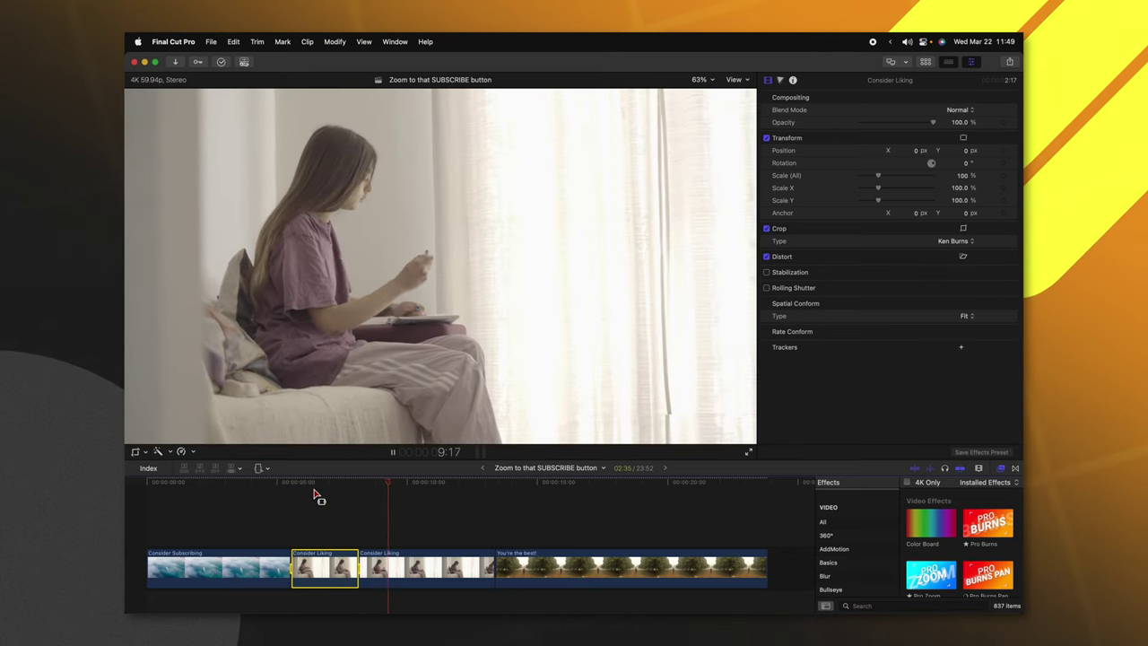
{"action": "key", "text": "space"}
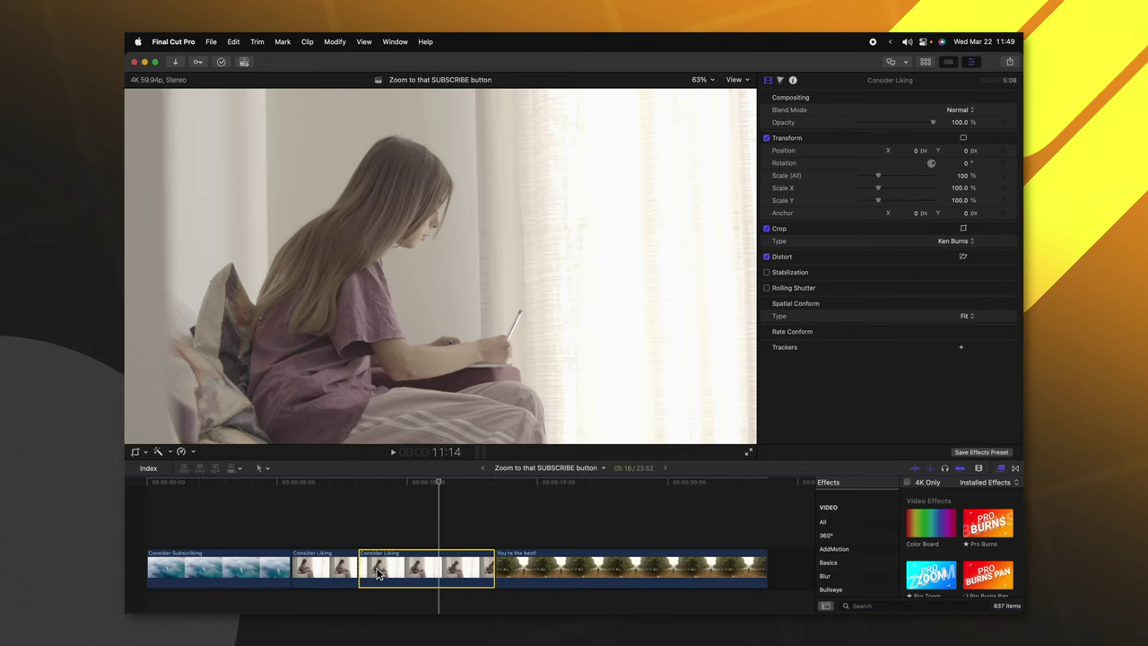
Swap the second piece's Ken Burns Start and End frames, resize End to match Start, and play it.
{"action": "left_click", "coordinate": [137, 451]}
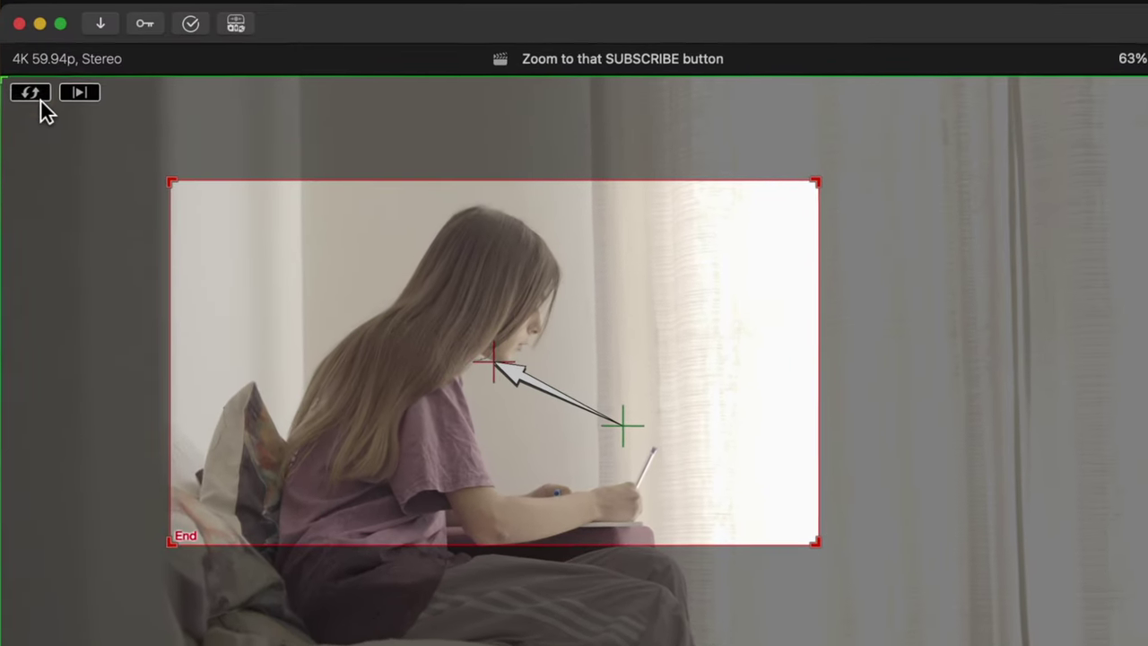
{"action": "left_click", "coordinate": [39, 95]}
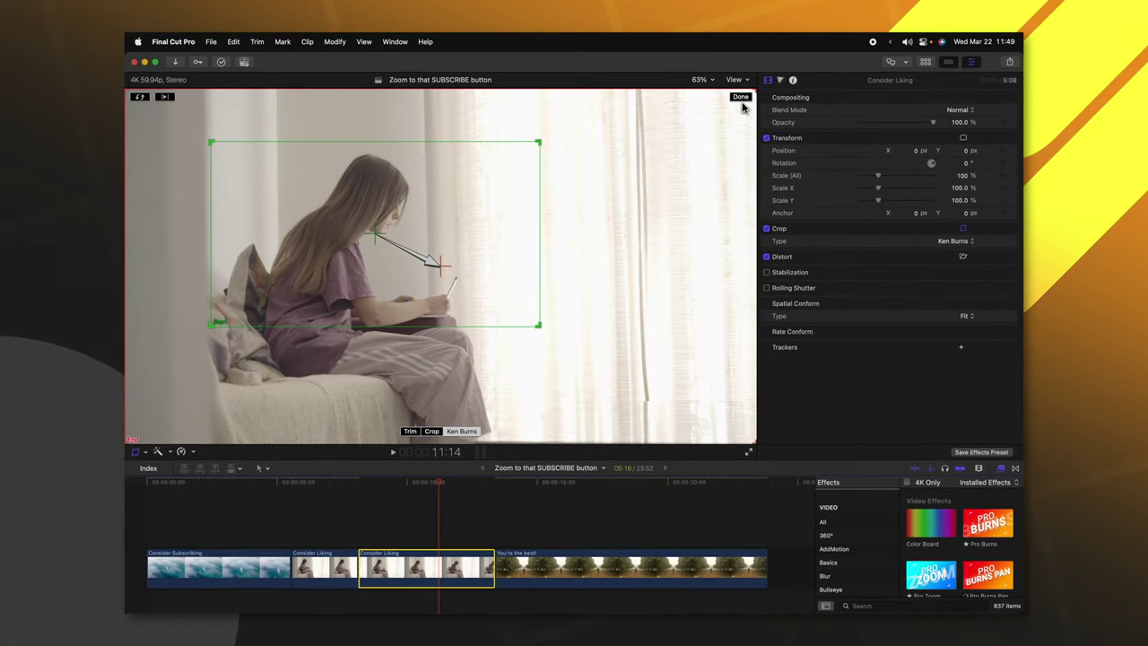
{"action": "left_click_drag", "start_coordinate": [759, 90], "coordinate": [367, 308]}
{"action": "left_click_drag", "start_coordinate": [350, 377], "coordinate": [504, 328]}
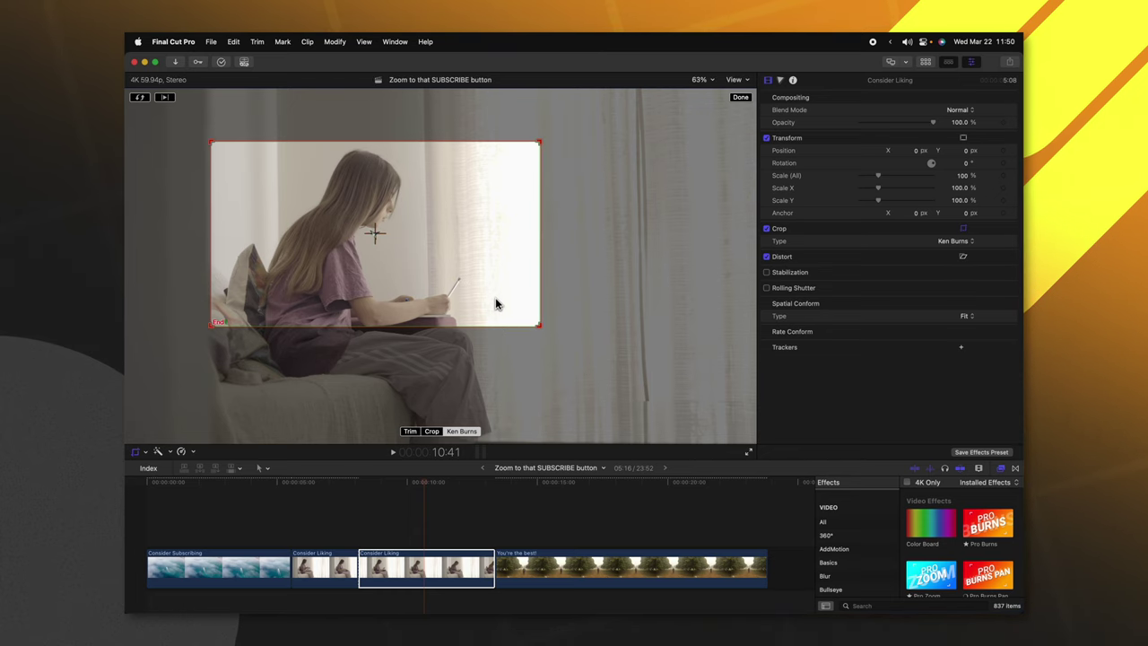
{"action": "left_click", "coordinate": [741, 96]}
{"action": "key", "text": "space"}
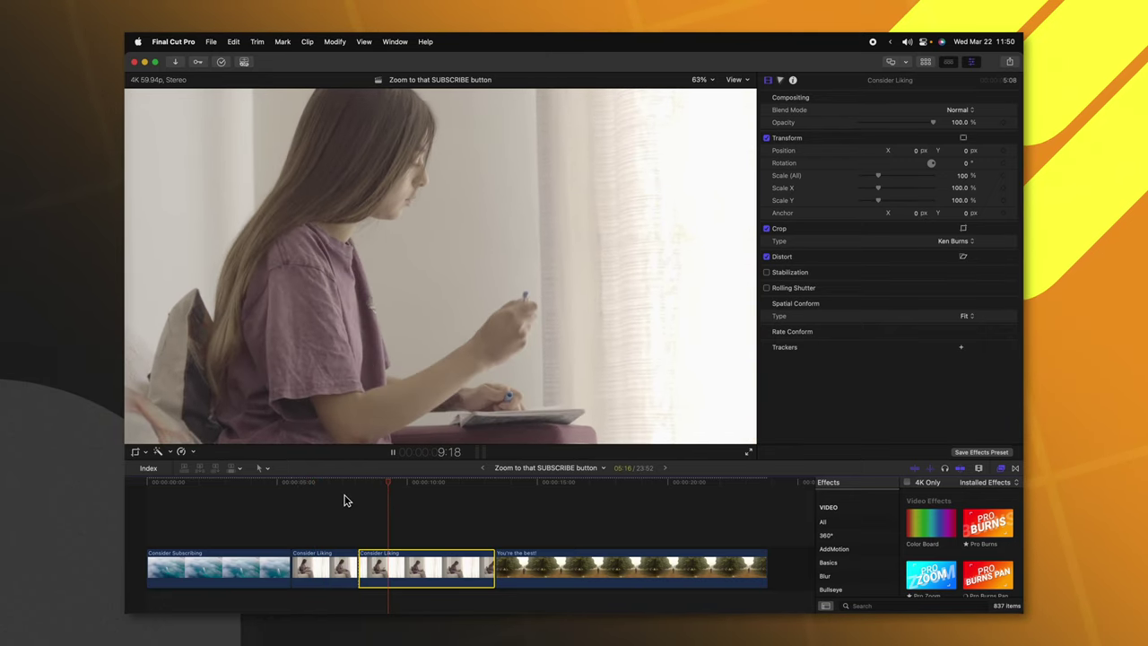
{"action": "key", "text": "space"}
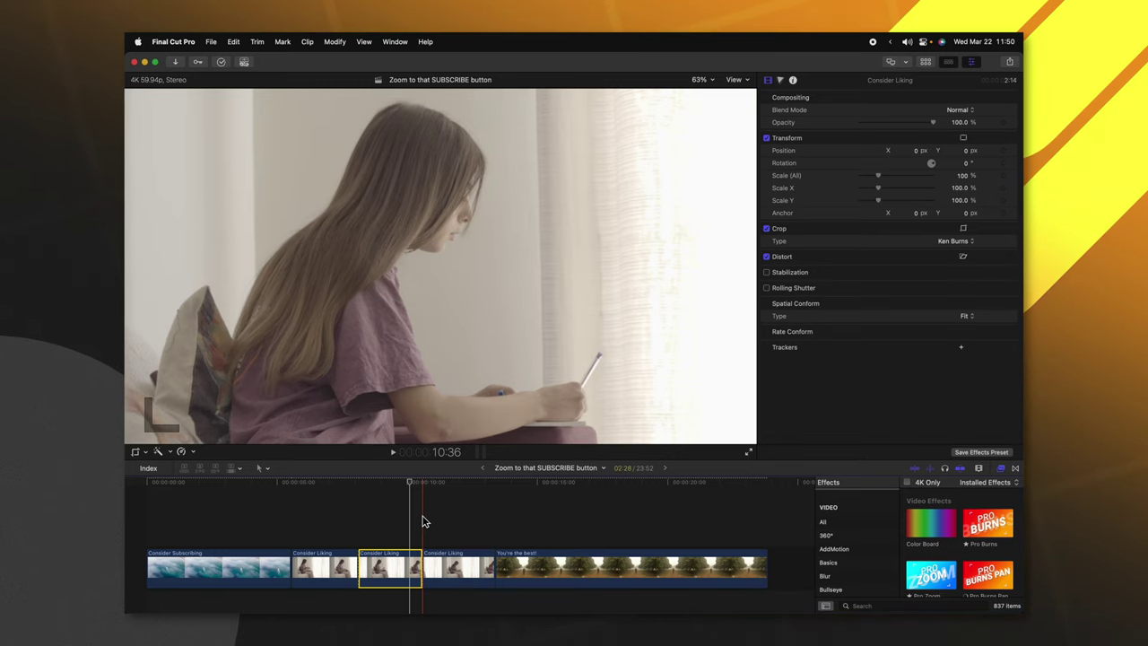
On the last Consider Liking piece, enlarge the Ken Burns End frame, shift it up-left, and play.
{"action": "left_click", "coordinate": [439, 578]}
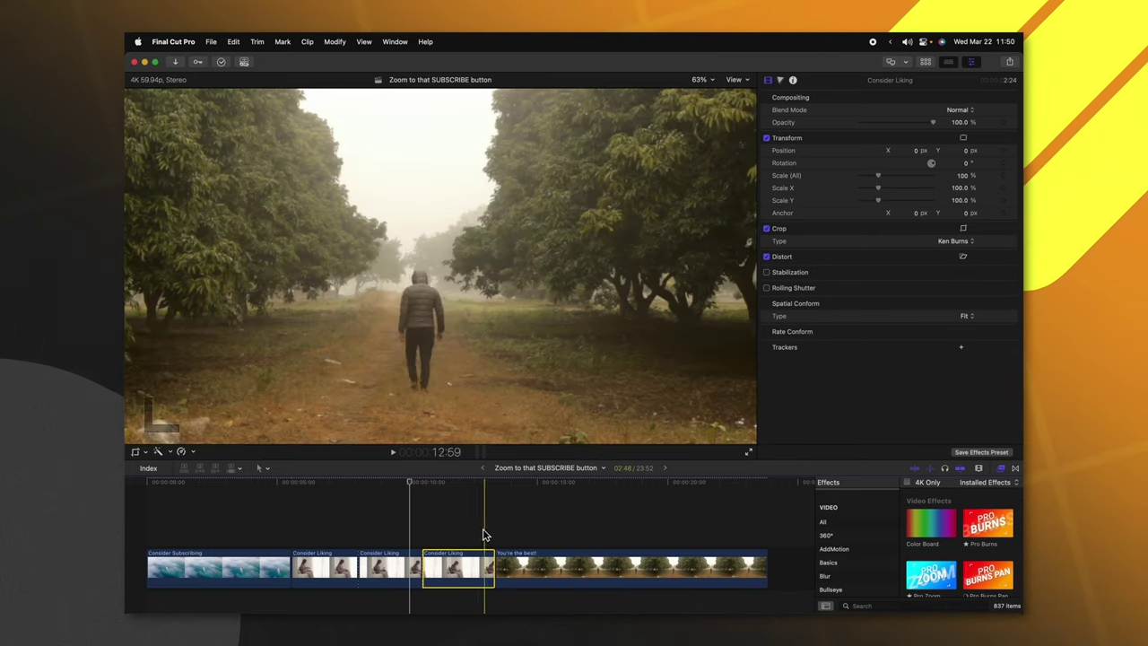
{"action": "left_click", "coordinate": [431, 520]}
{"action": "left_click", "coordinate": [135, 453]}
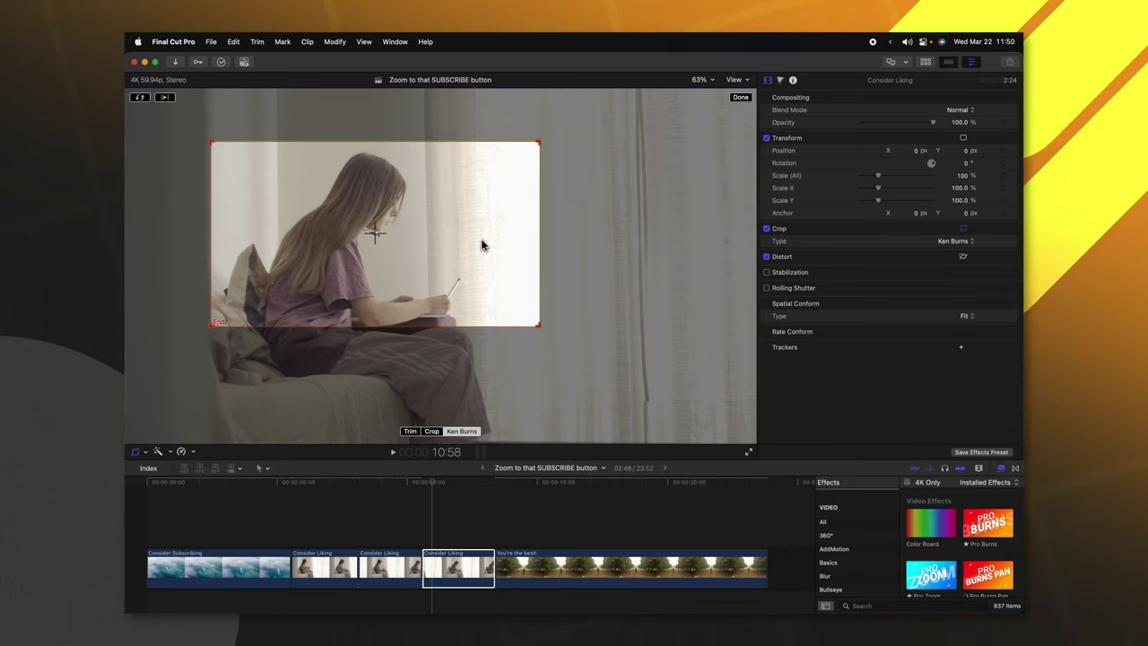
{"action": "left_click_drag", "start_coordinate": [542, 331], "coordinate": [715, 440]}
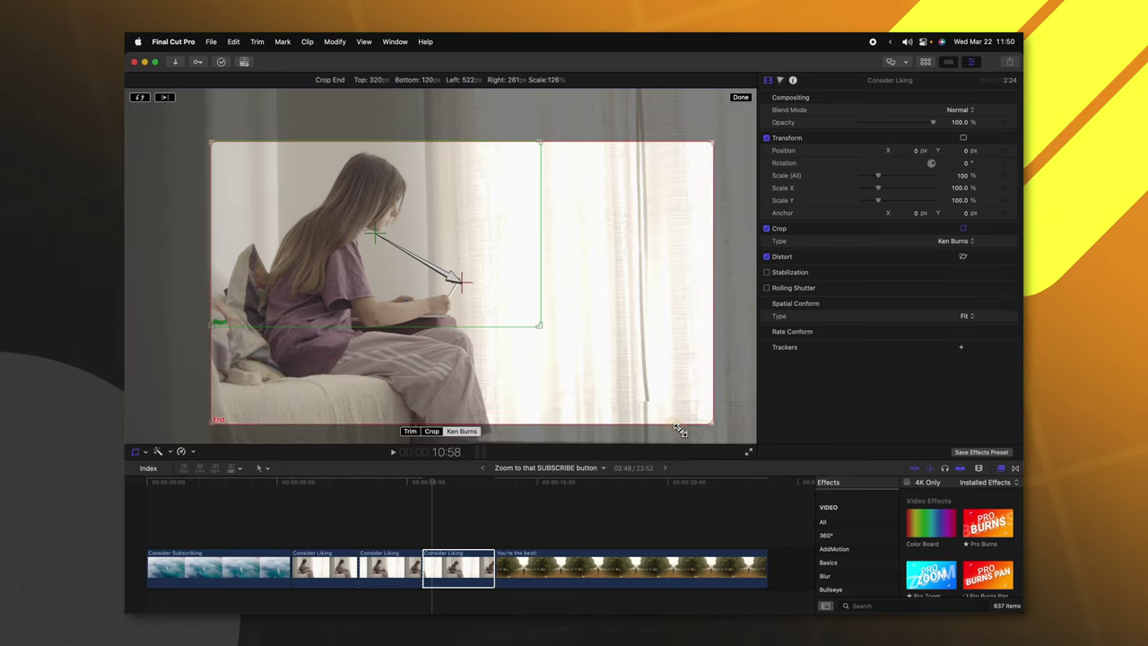
{"action": "left_click_drag", "start_coordinate": [600, 331], "coordinate": [554, 292]}
{"action": "left_click", "coordinate": [741, 99]}
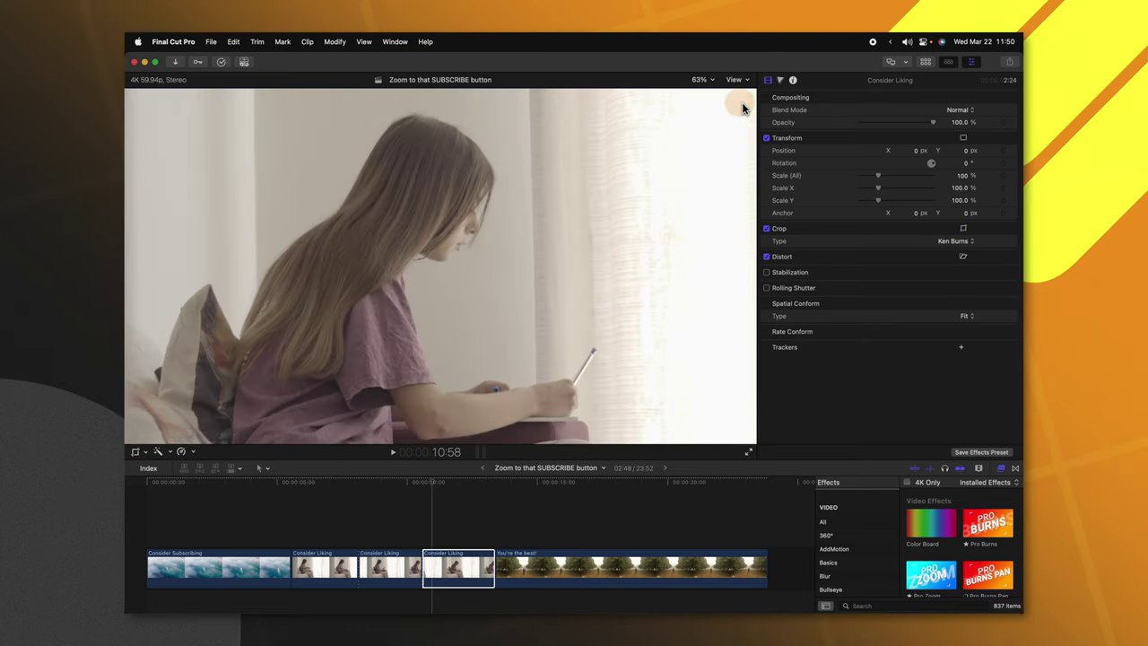
{"action": "key", "text": "space"}
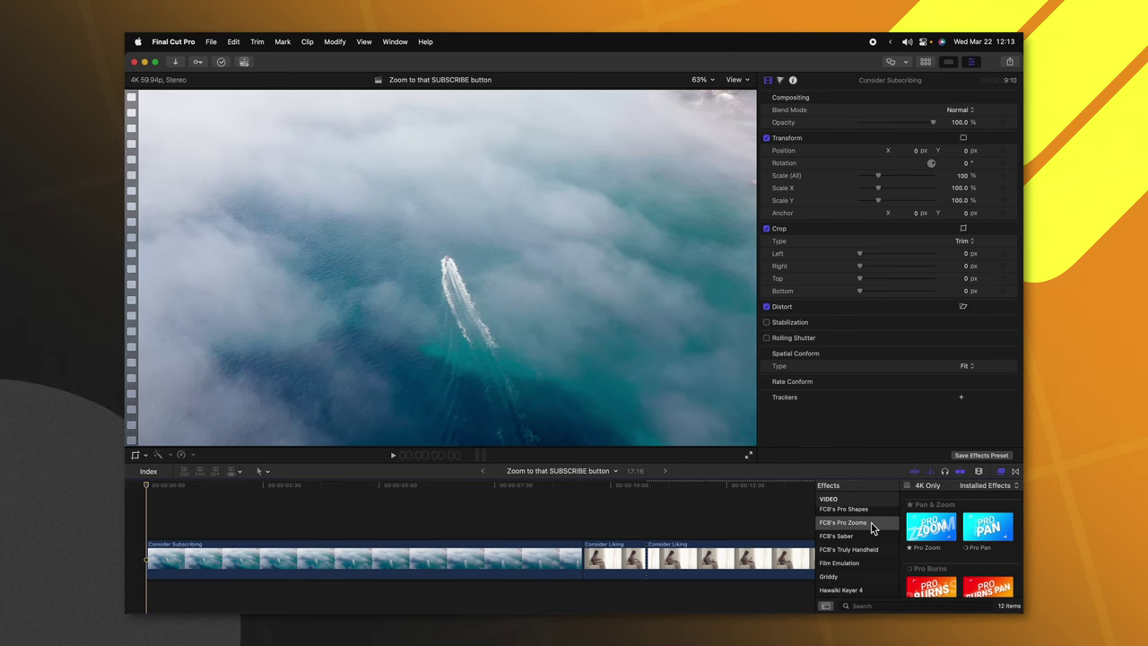
Add the Pro Zoom title above the boat clip and trim its end to 9:25.
{"action": "key", "text": "alt+super+1"}
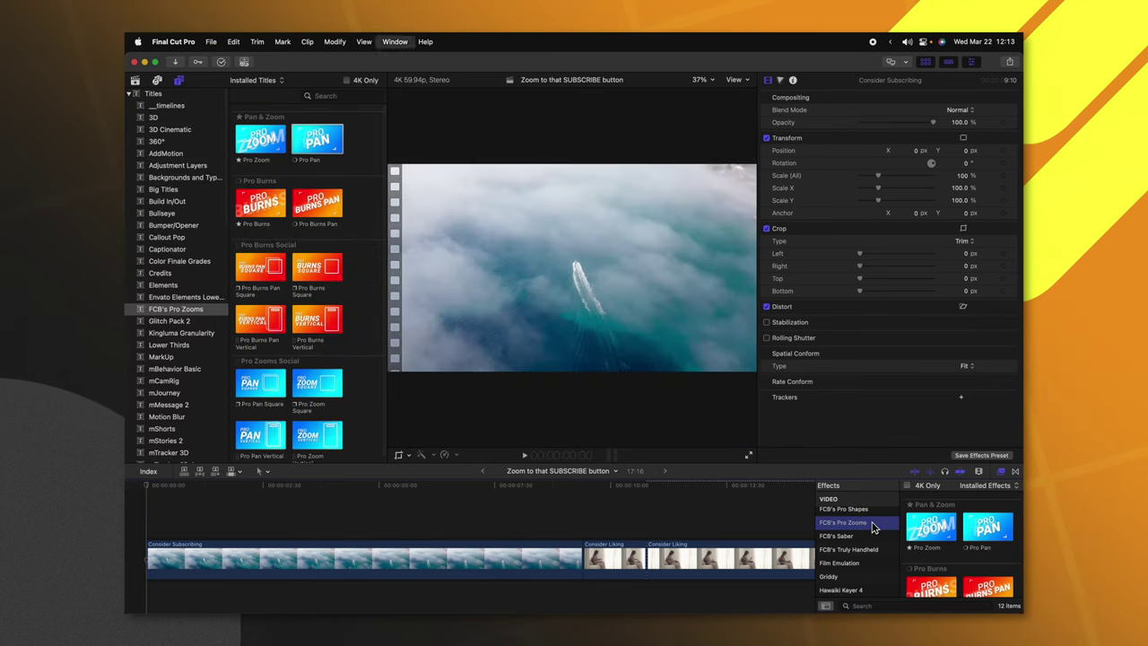
{"action": "scroll", "coordinate": [323, 269], "scroll_direction": "down", "scroll_amount": 1}
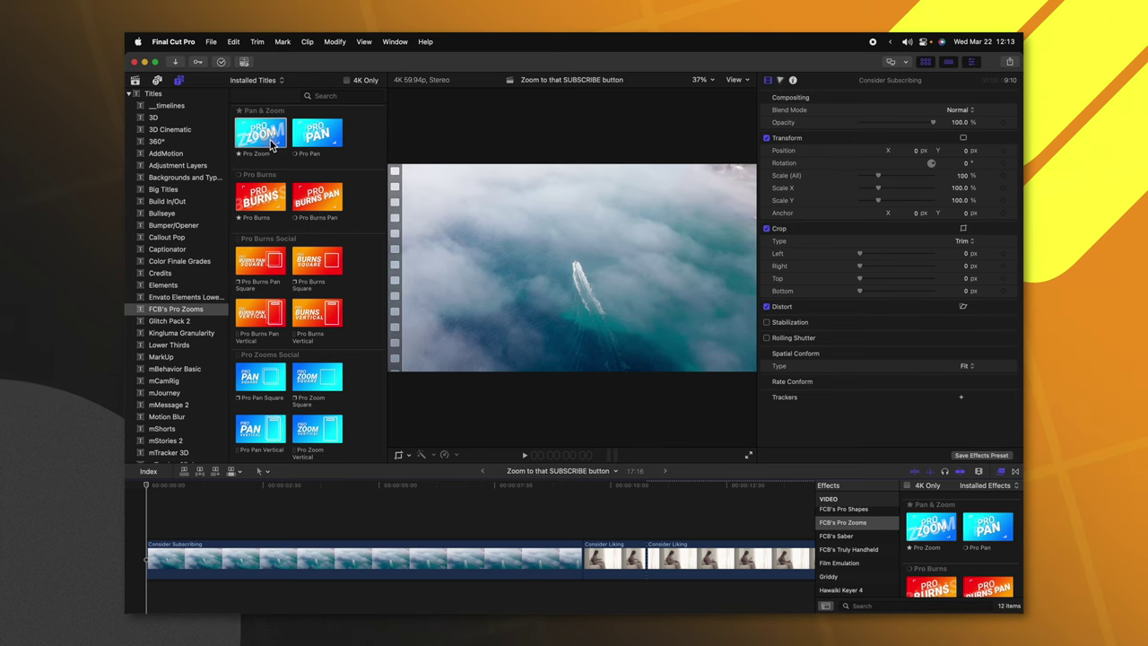
{"action": "left_click_drag", "start_coordinate": [206, 473], "coordinate": [171, 531]}
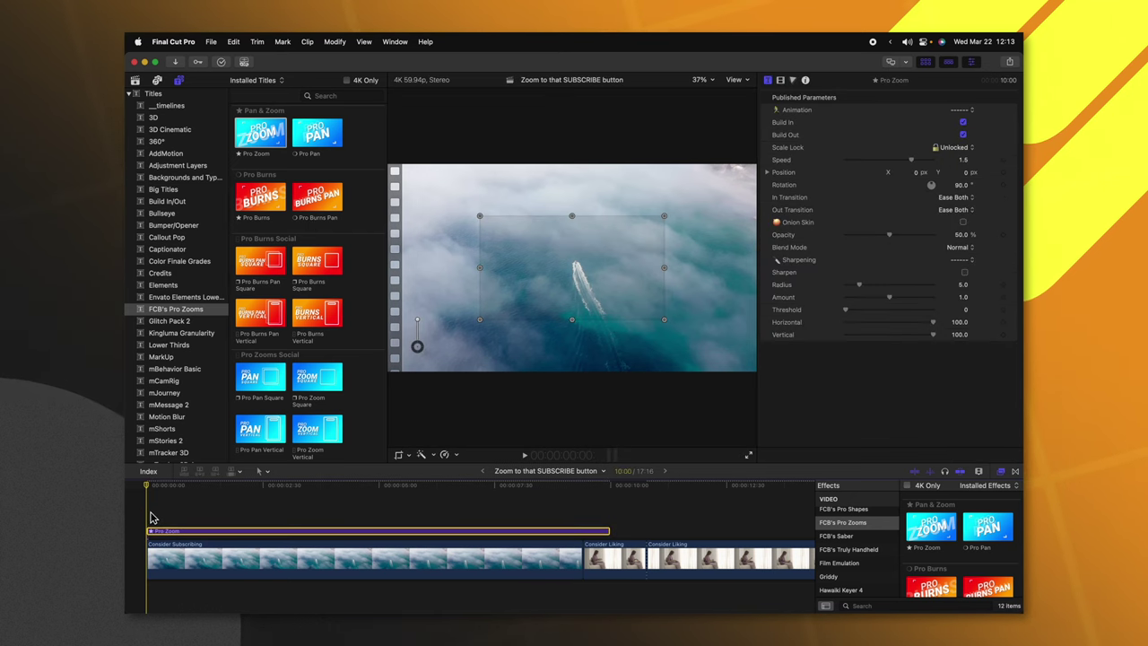
{"action": "left_click_drag", "start_coordinate": [609, 531], "coordinate": [581, 534]}
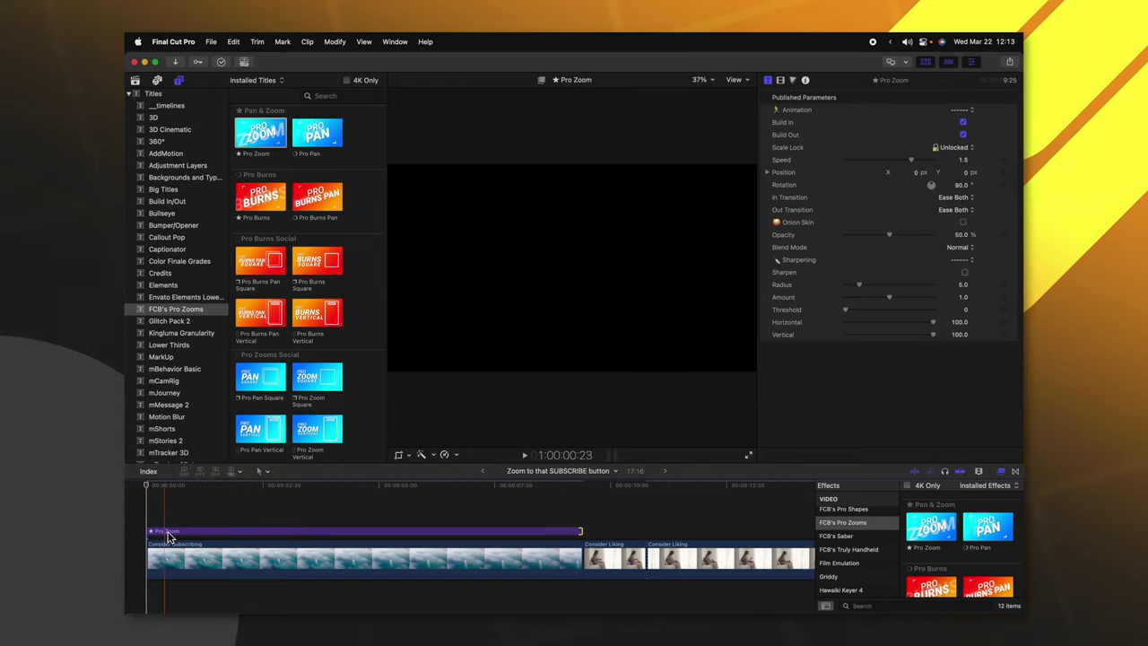
{"action": "left_click", "coordinate": [208, 531]}
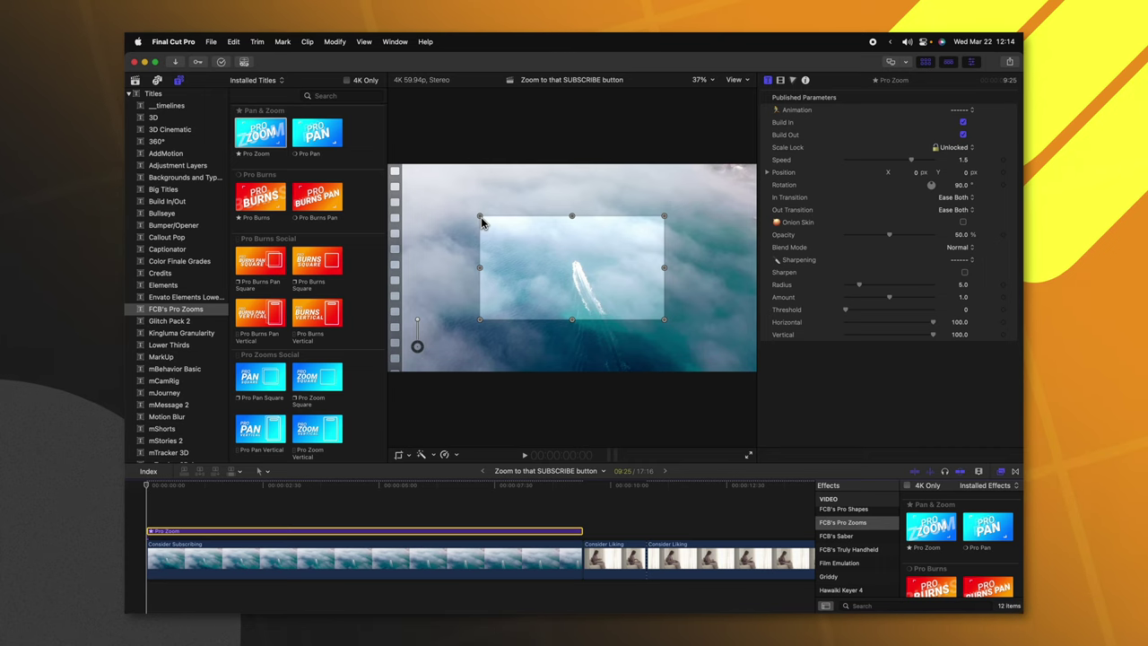
Hide the browser with Cmd+Ctrl+1 and play the Pro Zoom over the boat clip.
{"action": "key", "text": "ctrl+super+1"}
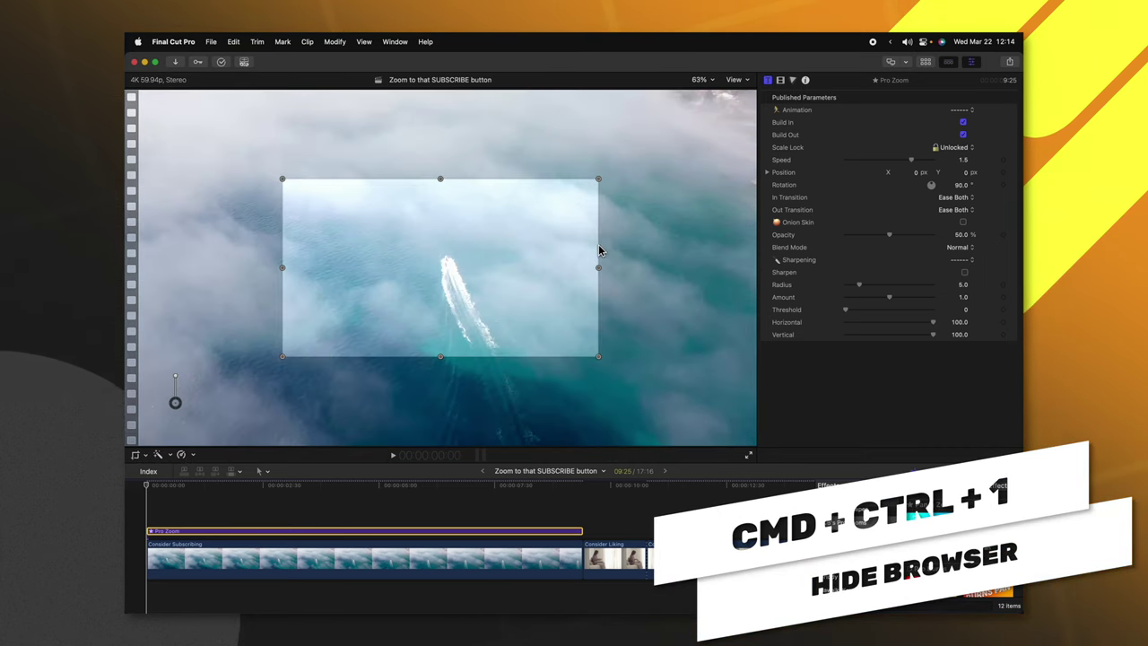
{"action": "key", "text": "space"}
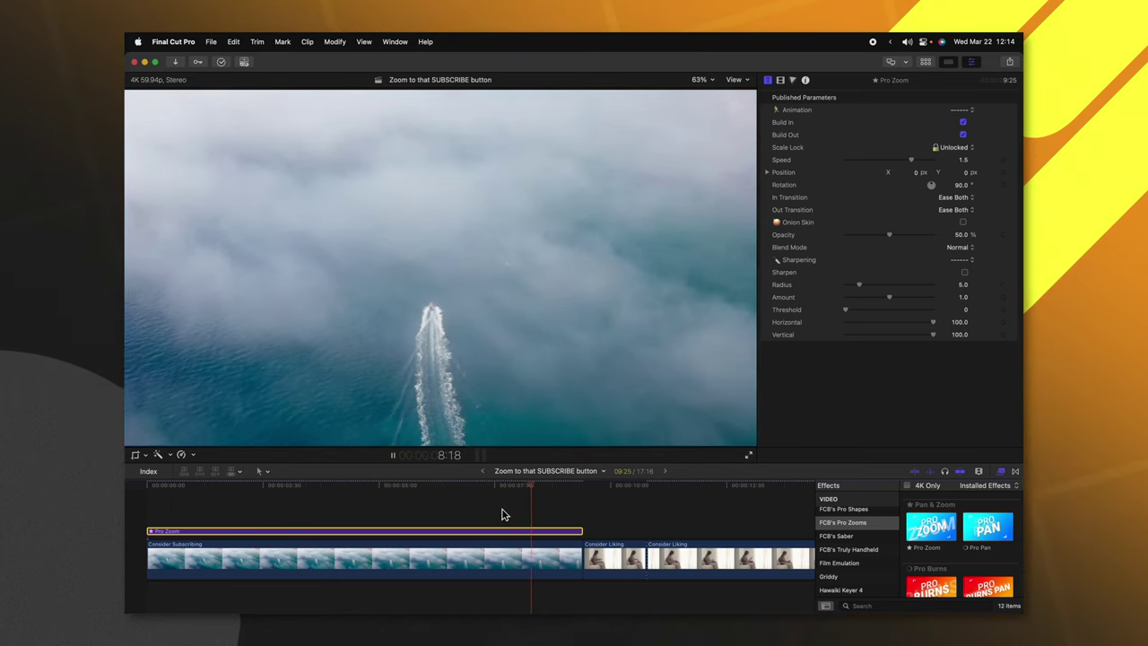
Turn off the Pro Zoom's Build In and centre the zoom rectangle on the boat.
{"action": "left_click", "coordinate": [153, 489]}
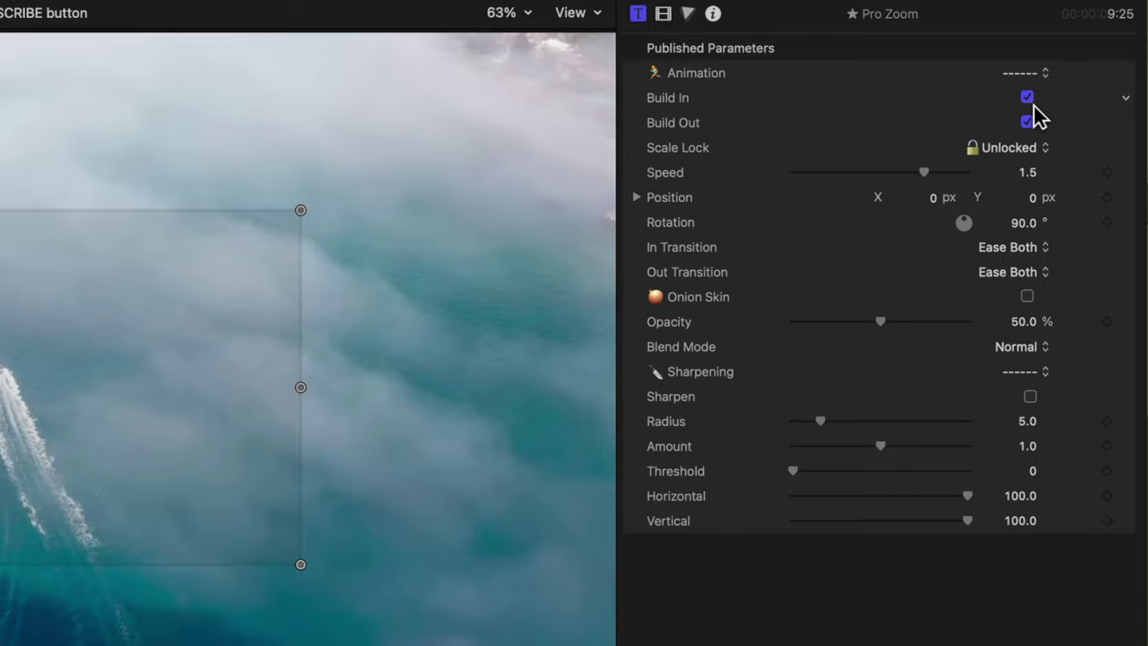
{"action": "left_click", "coordinate": [1027, 98]}
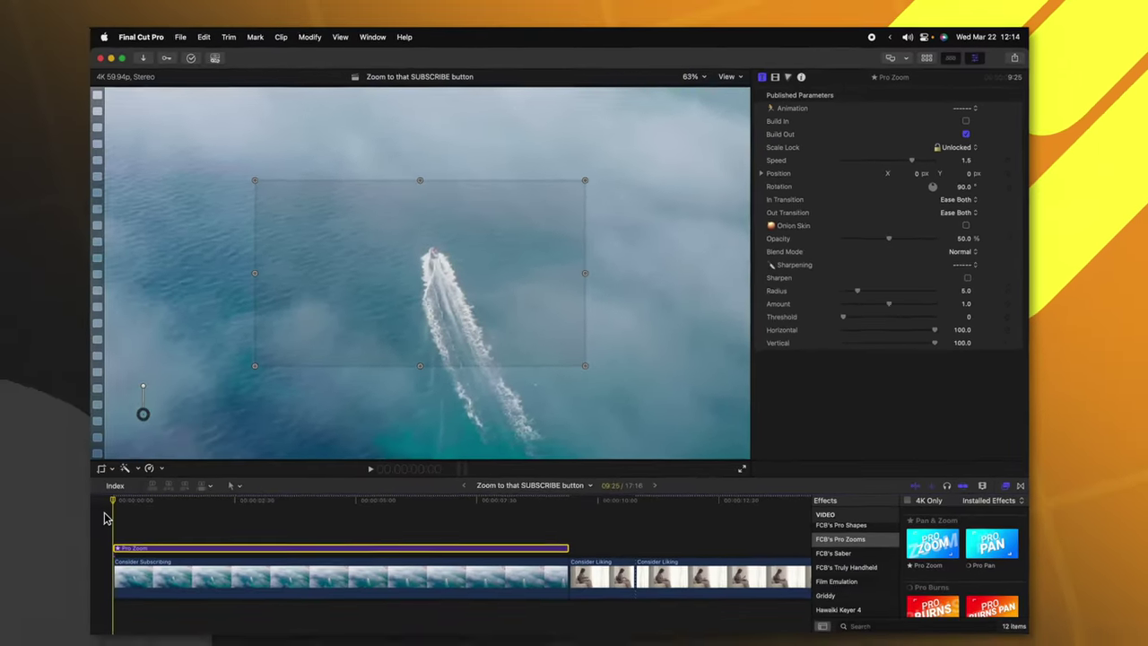
{"action": "key", "text": "space"}
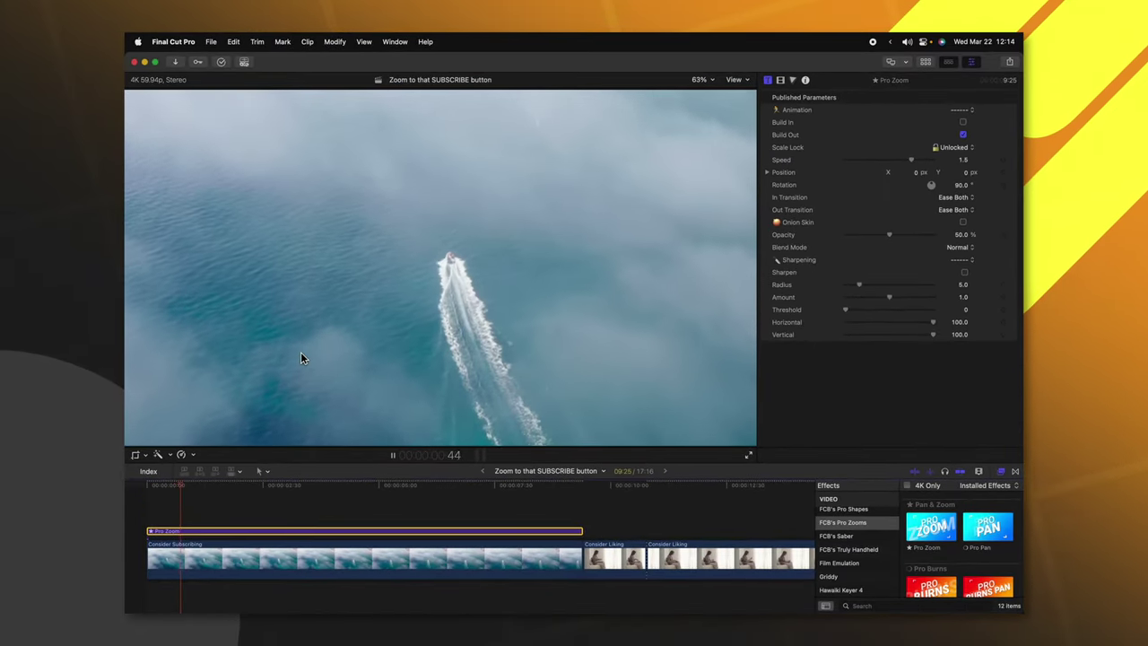
{"action": "key", "text": "space"}
{"action": "left_click_drag", "start_coordinate": [487, 269], "coordinate": [450, 308]}
{"action": "key", "text": "space"}
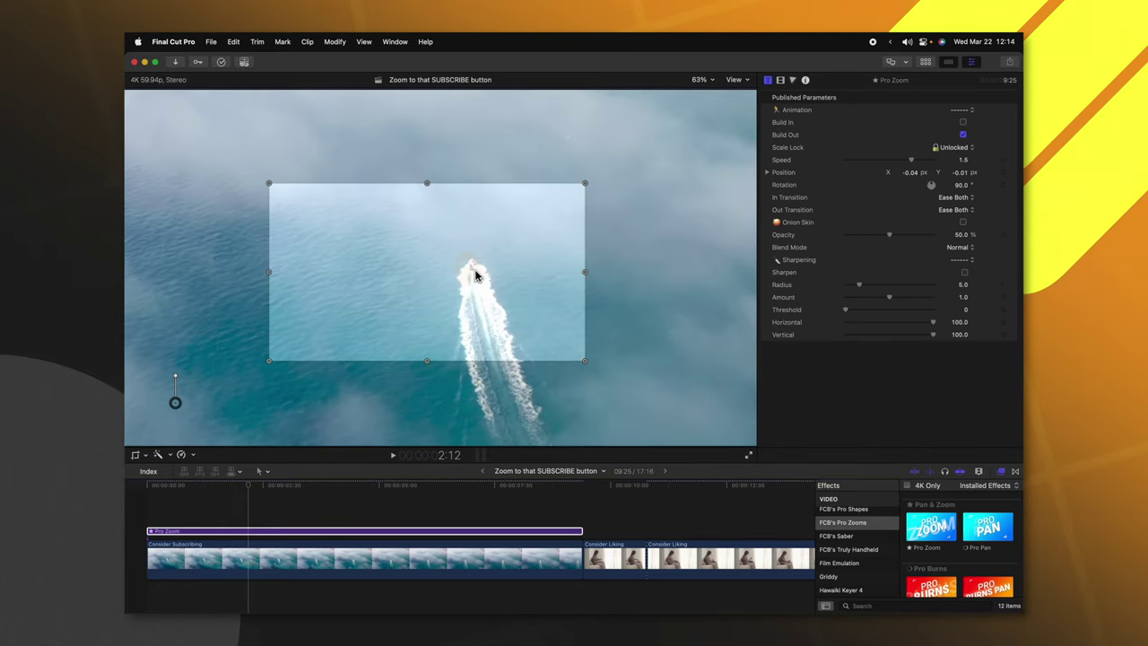
{"action": "left_click", "coordinate": [453, 497]}
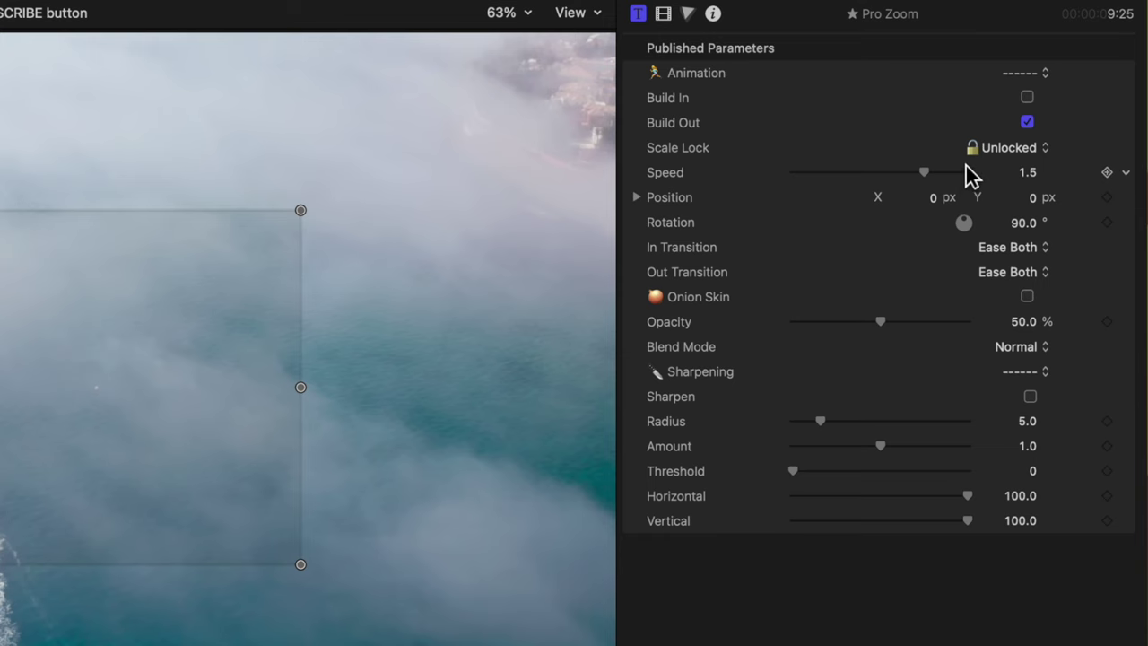
Set the Pro Zoom Scale Lock to 200% and Speed to 1.0.
{"action": "left_click", "coordinate": [1002, 146]}
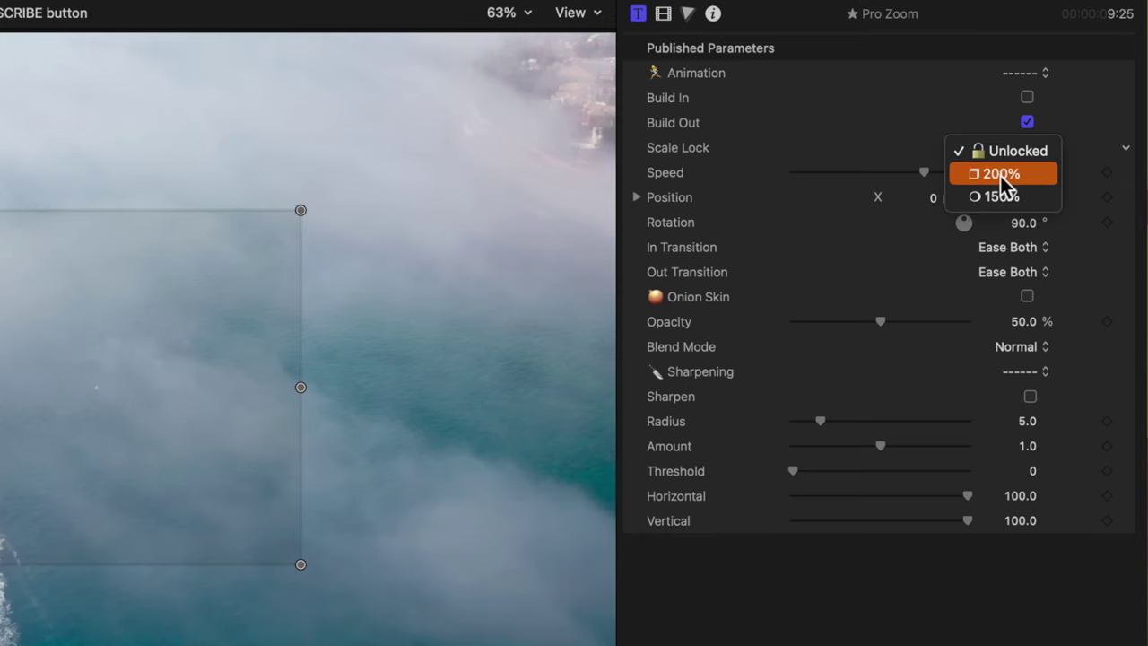
{"action": "left_click", "coordinate": [1001, 174]}
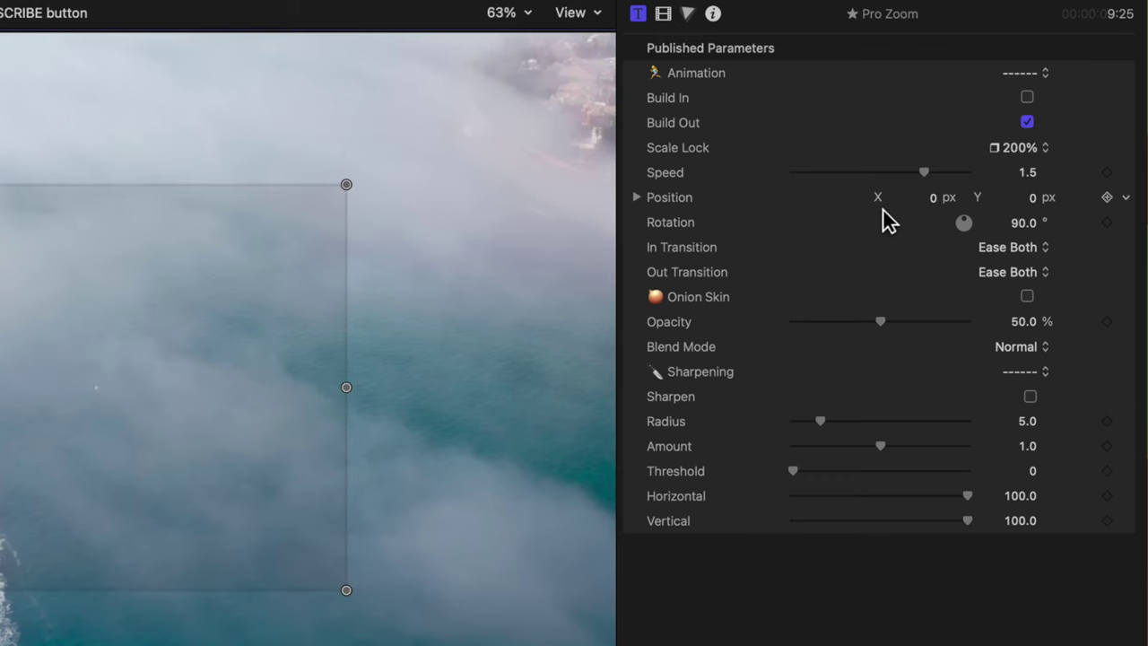
{"action": "left_click", "coordinate": [1027, 172]}
{"action": "type", "text": "1"}
{"action": "key", "text": "Return"}
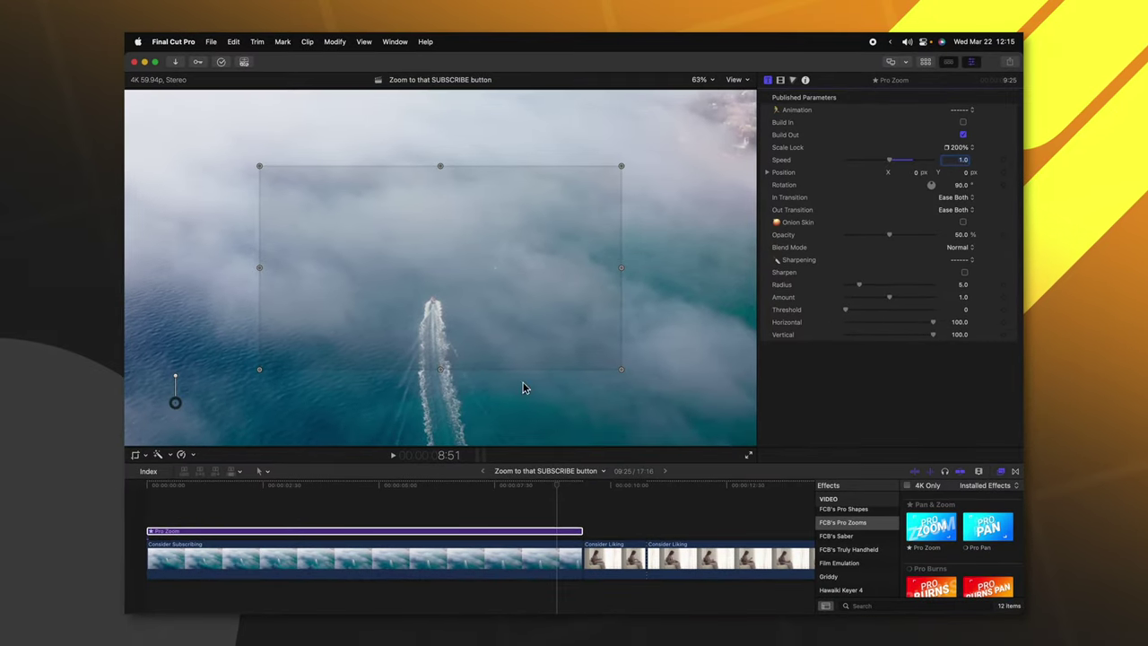
Replay the zoom from the start and change its In Transition to Constant.
{"action": "key", "text": "Home"}
{"action": "key", "text": "space"}
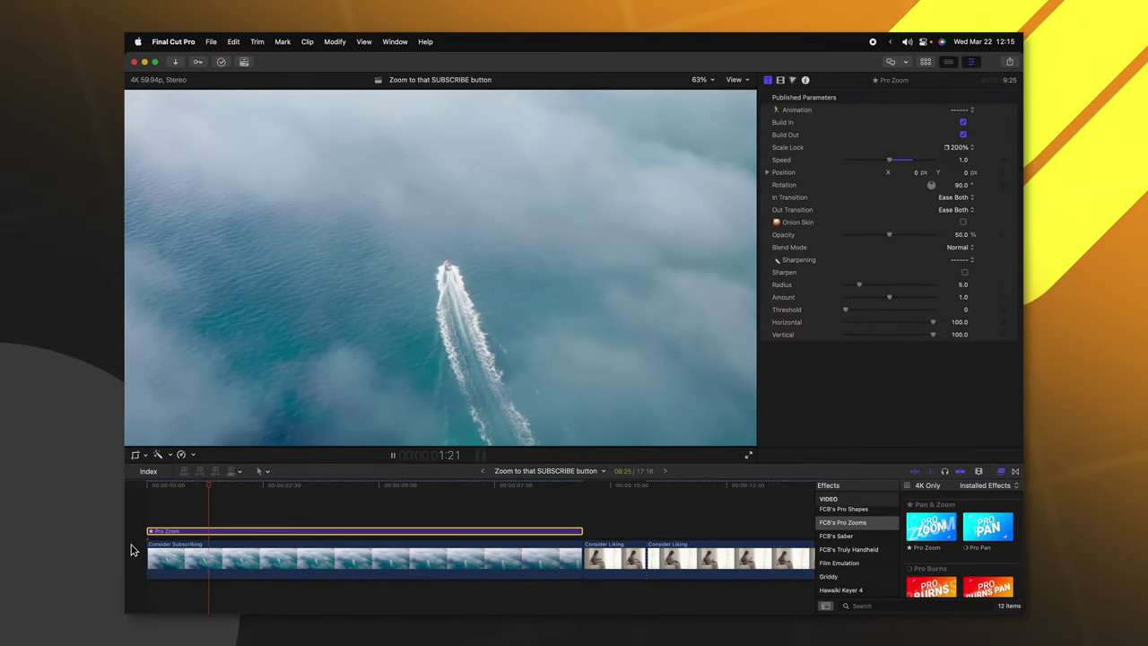
{"action": "key", "text": "space"}
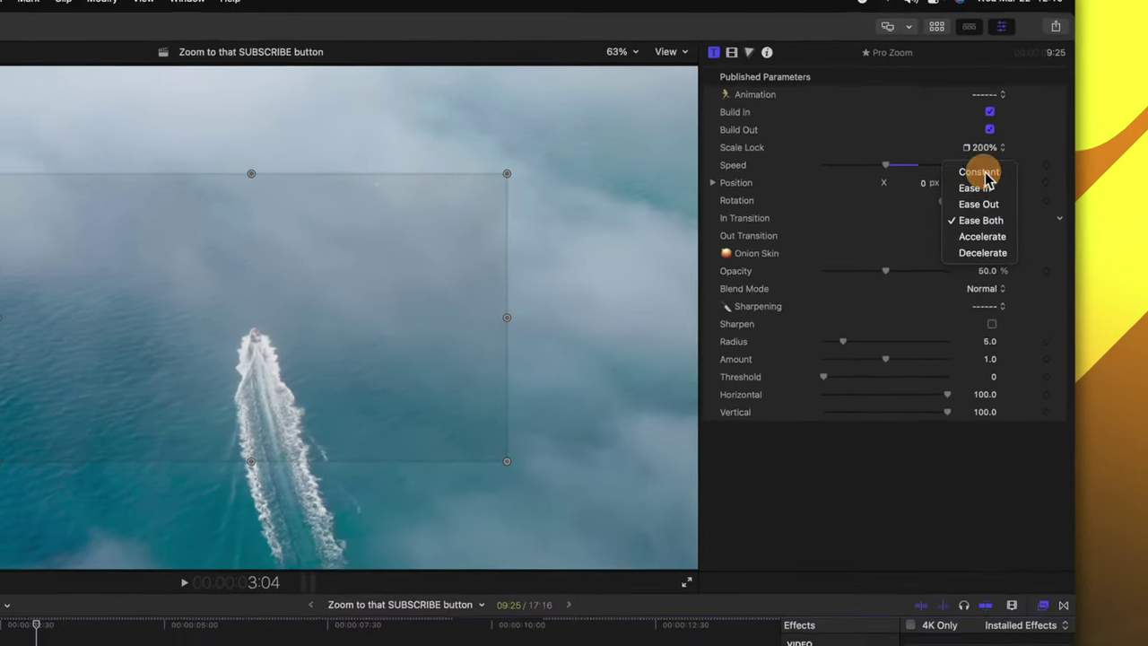
{"action": "left_click", "coordinate": [1012, 181]}
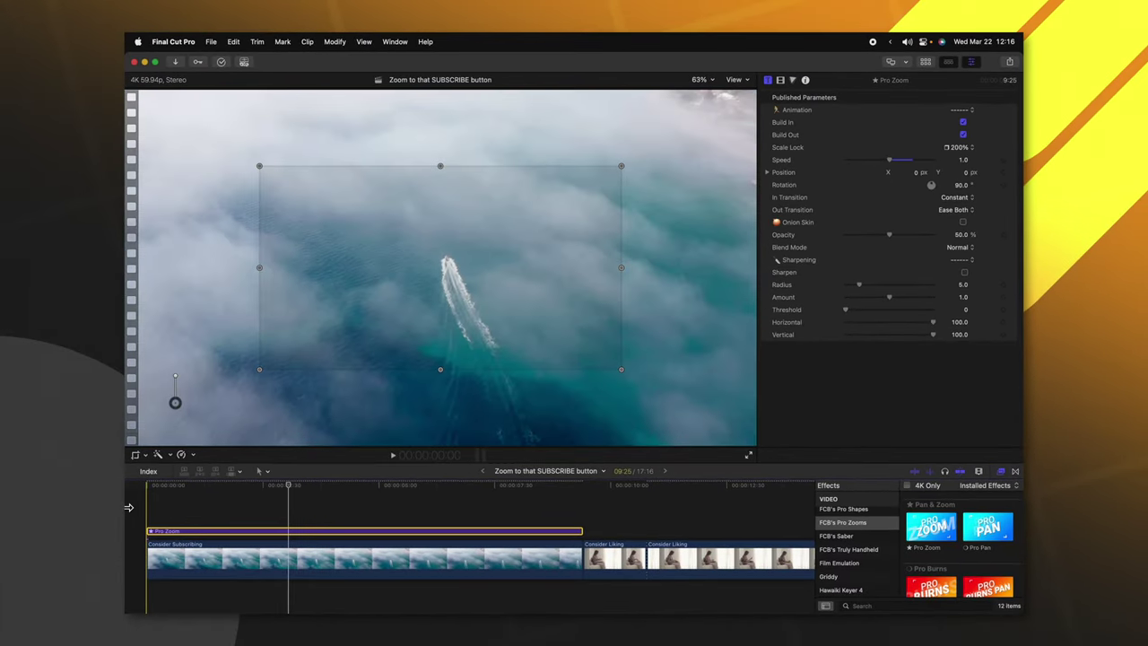
{"action": "key", "text": "space"}
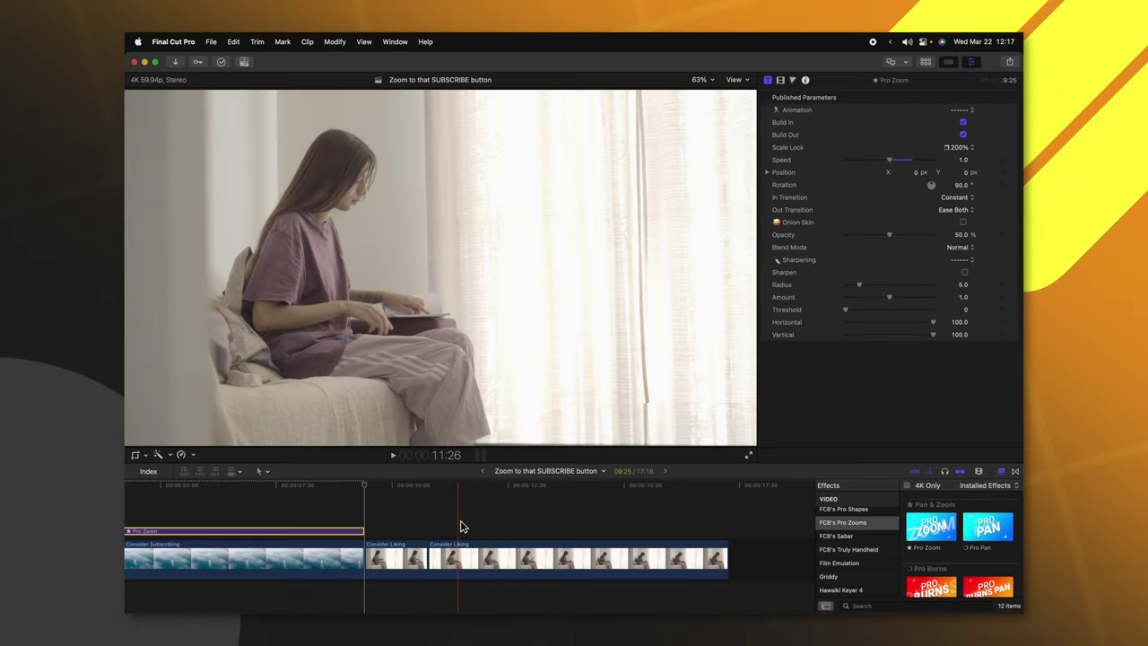
Scale the last Consider Liking clip to 130% and reposition it, checking the eyeline across the cut.
{"action": "left_click", "coordinate": [451, 563]}
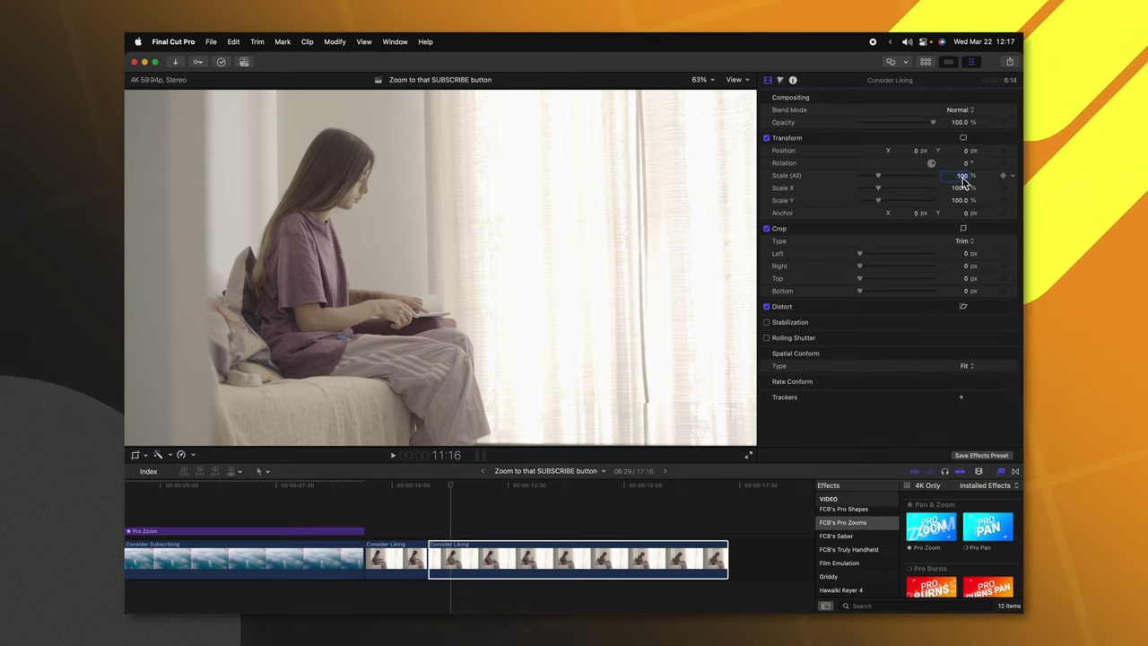
{"action": "key", "text": "Return"}
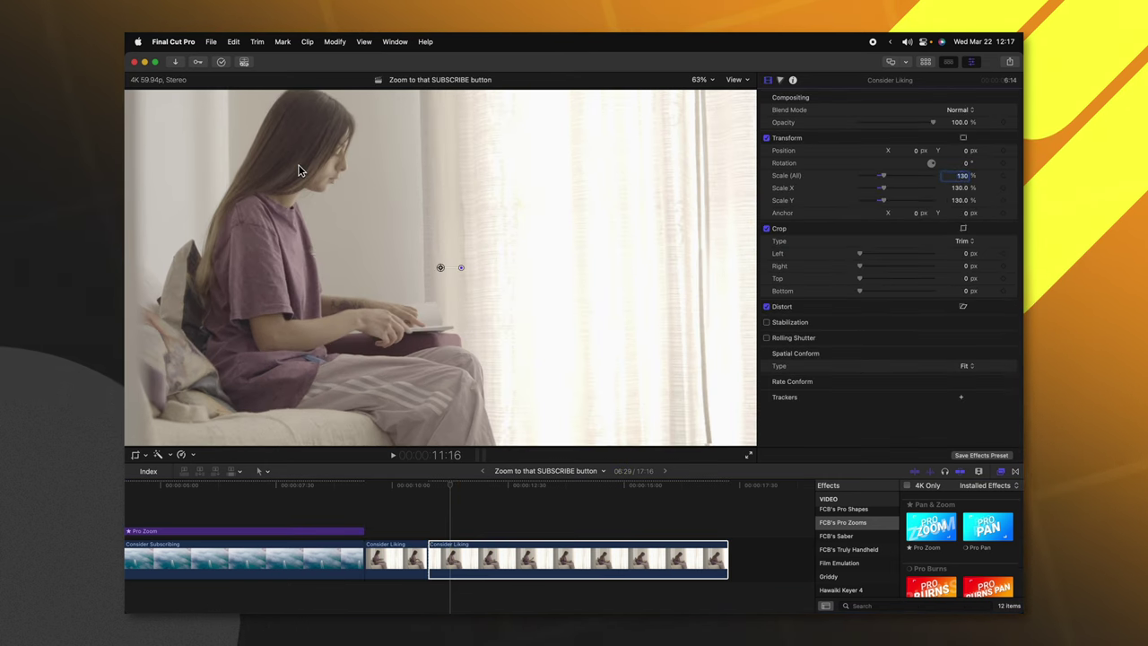
{"action": "left_click_drag", "start_coordinate": [325, 181], "coordinate": [345, 209]}
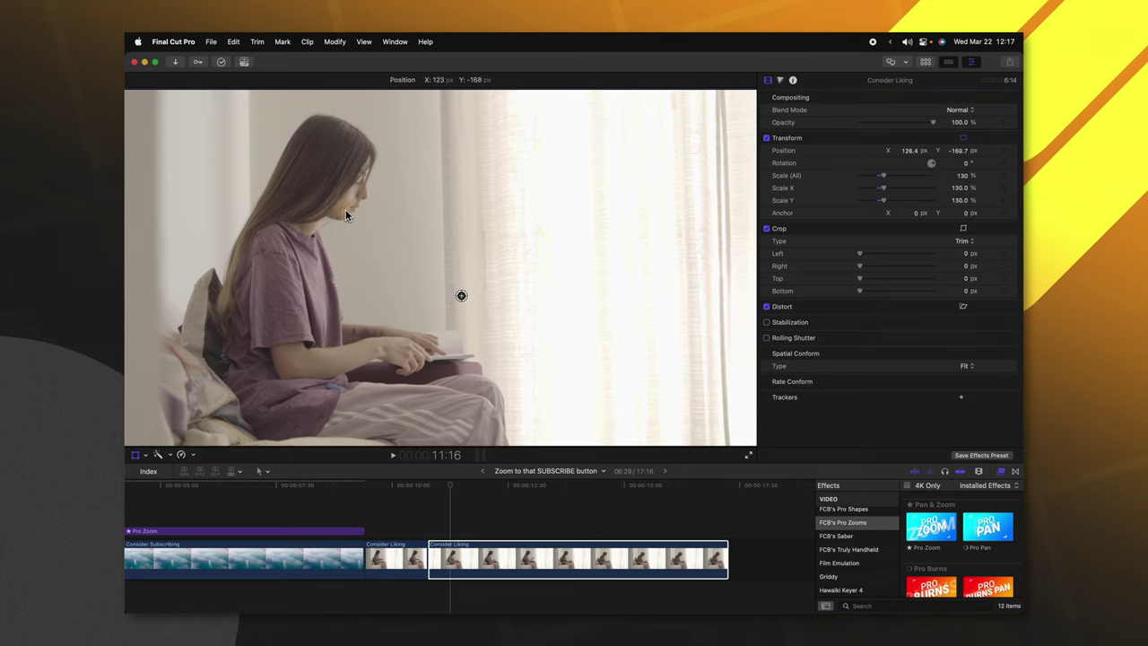
{"action": "left_click", "coordinate": [415, 494]}
{"action": "key", "text": "space"}
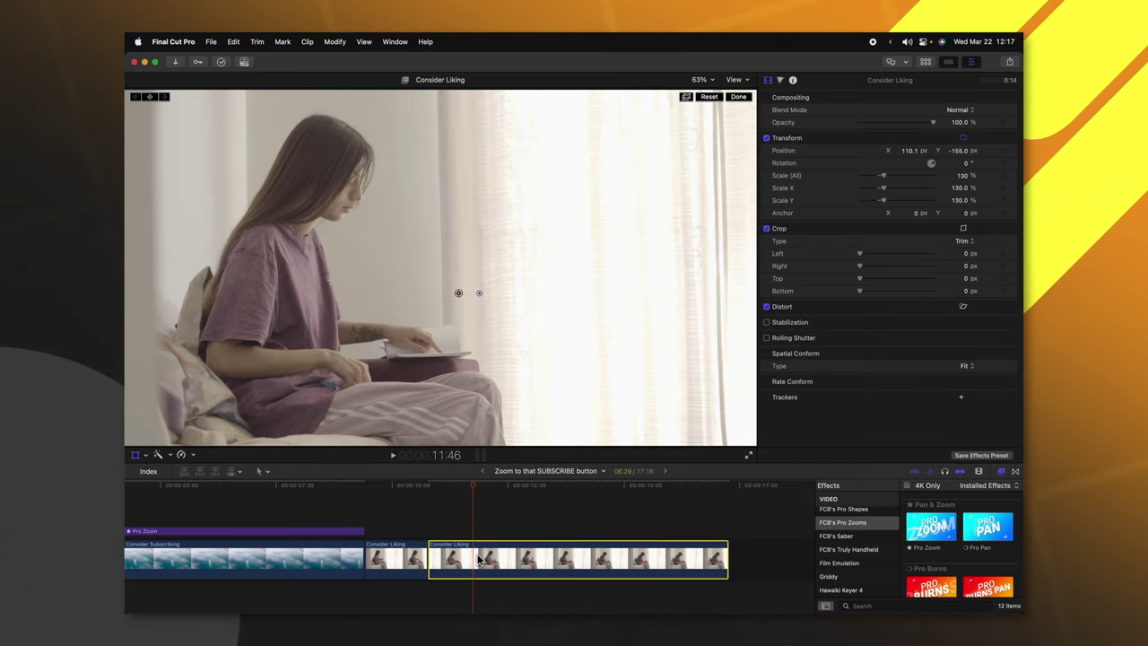
Align a half-transparent copy of the clip above the storyline with the previous shot, then overwrite it back.
{"action": "left_click_drag", "start_coordinate": [477, 554], "coordinate": [416, 518]}
{"action": "left_click", "coordinate": [419, 489]}
{"action": "key", "text": "shift+t"}
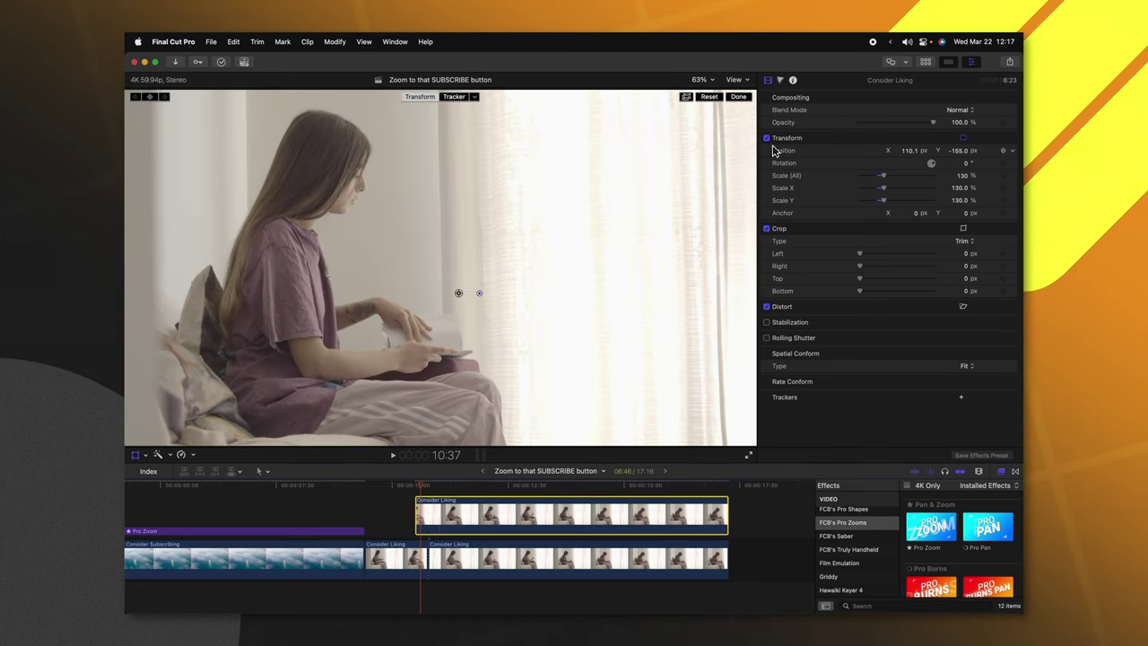
{"action": "left_click_drag", "start_coordinate": [901, 124], "coordinate": [899, 124]}
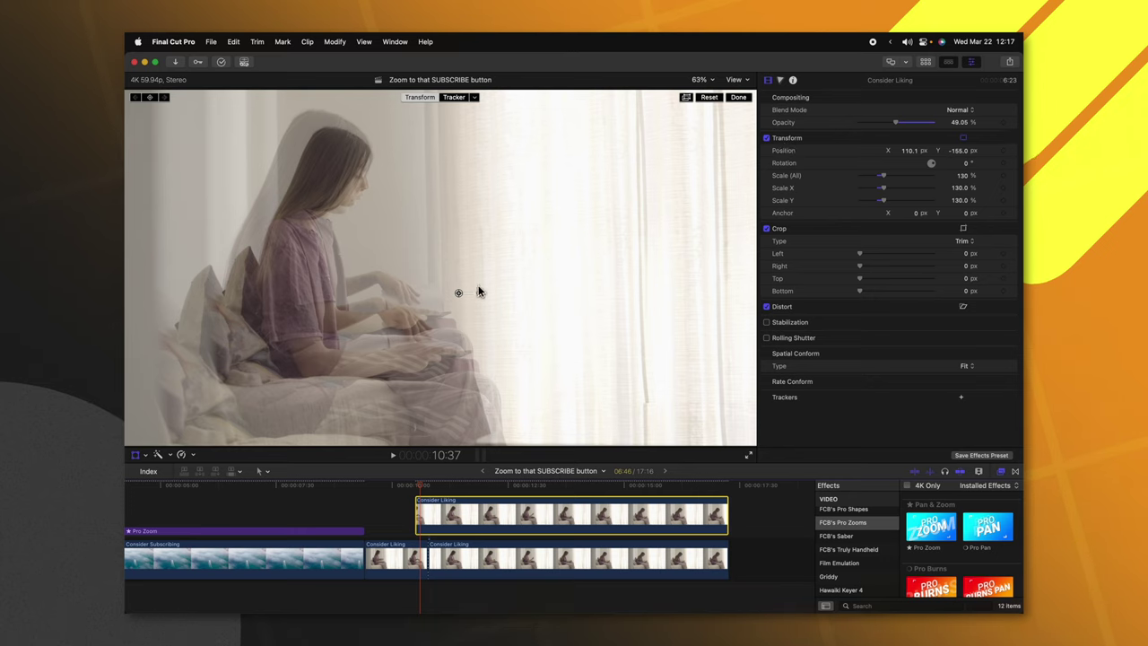
{"action": "mouse_move", "coordinate": [515, 274]}
{"action": "left_mouse_down"}
{"action": "mouse_move", "coordinate": [508, 263]}
{"action": "mouse_move", "coordinate": [518, 274]}
{"action": "left_mouse_up"}
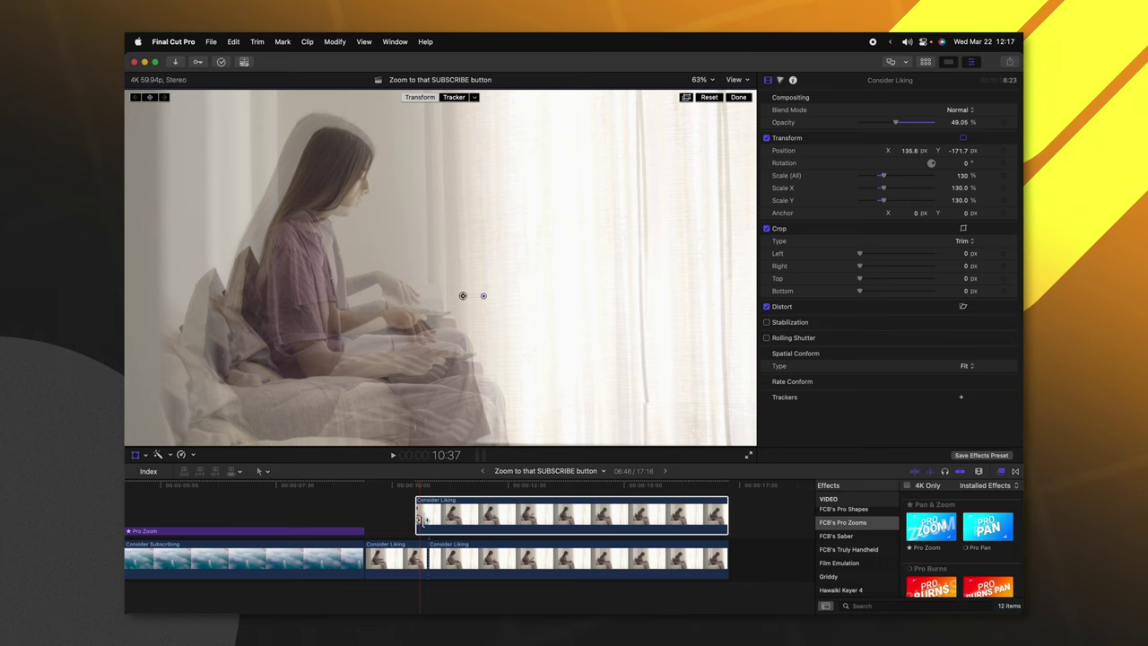
{"action": "left_click_drag", "start_coordinate": [418, 519], "coordinate": [430, 518]}
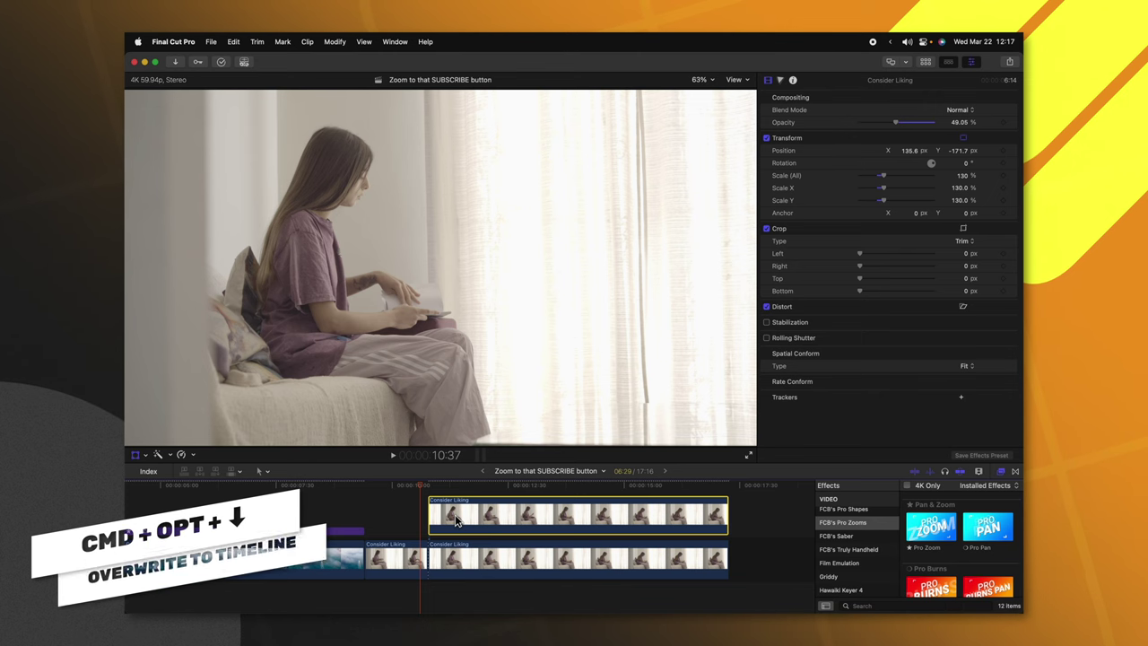
{"action": "key", "text": "super+alt+Down"}
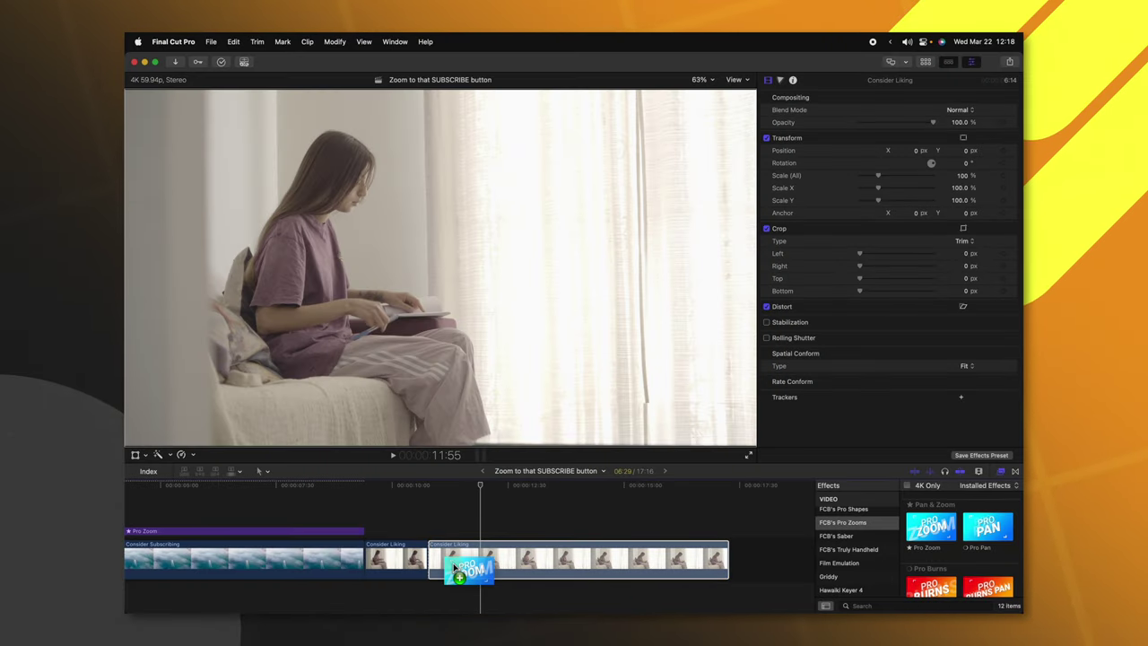
Apply Pro Zoom to the Consider Liking clip over the girl, set Build Out only, Onion Skin off.
{"action": "left_click_drag", "start_coordinate": [455, 567], "coordinate": [452, 560]}
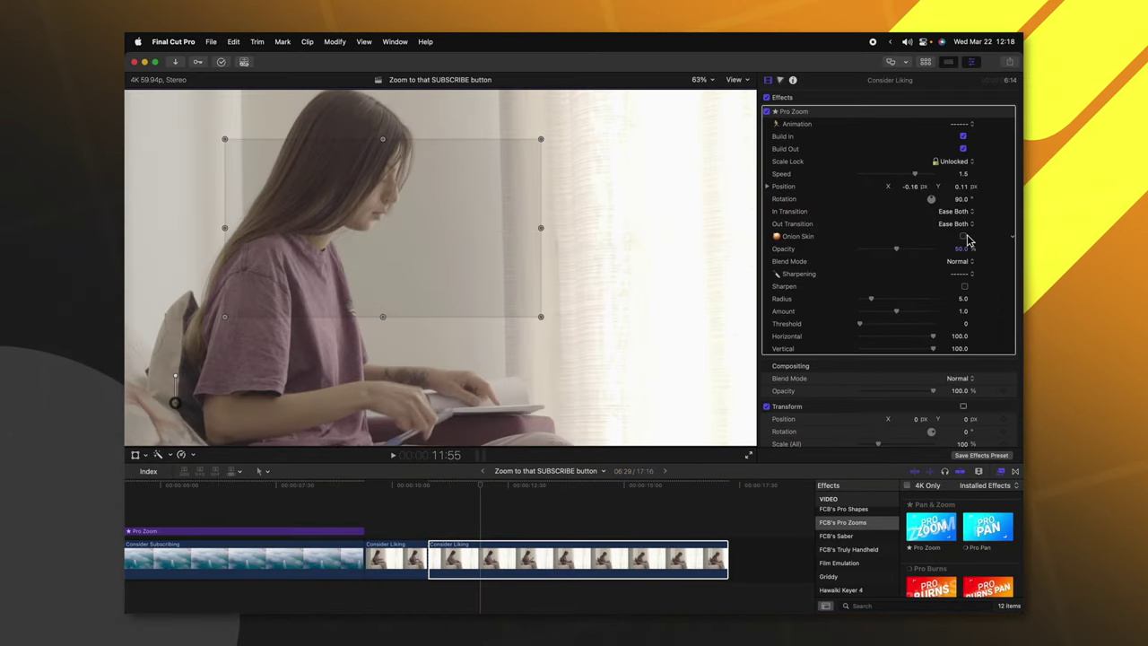
{"action": "left_click", "coordinate": [964, 237]}
{"action": "mouse_move", "coordinate": [427, 239]}
{"action": "left_mouse_down"}
{"action": "mouse_move", "coordinate": [405, 236]}
{"action": "mouse_move", "coordinate": [446, 223]}
{"action": "mouse_move", "coordinate": [443, 232]}
{"action": "left_mouse_up"}
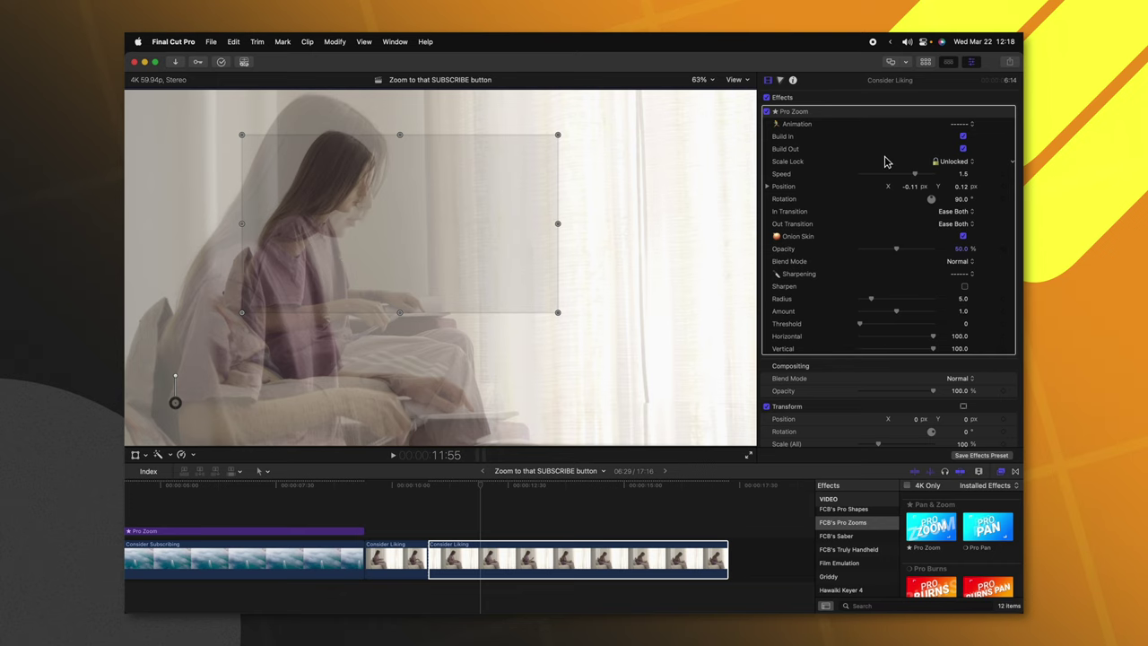
{"action": "left_click", "coordinate": [965, 147]}
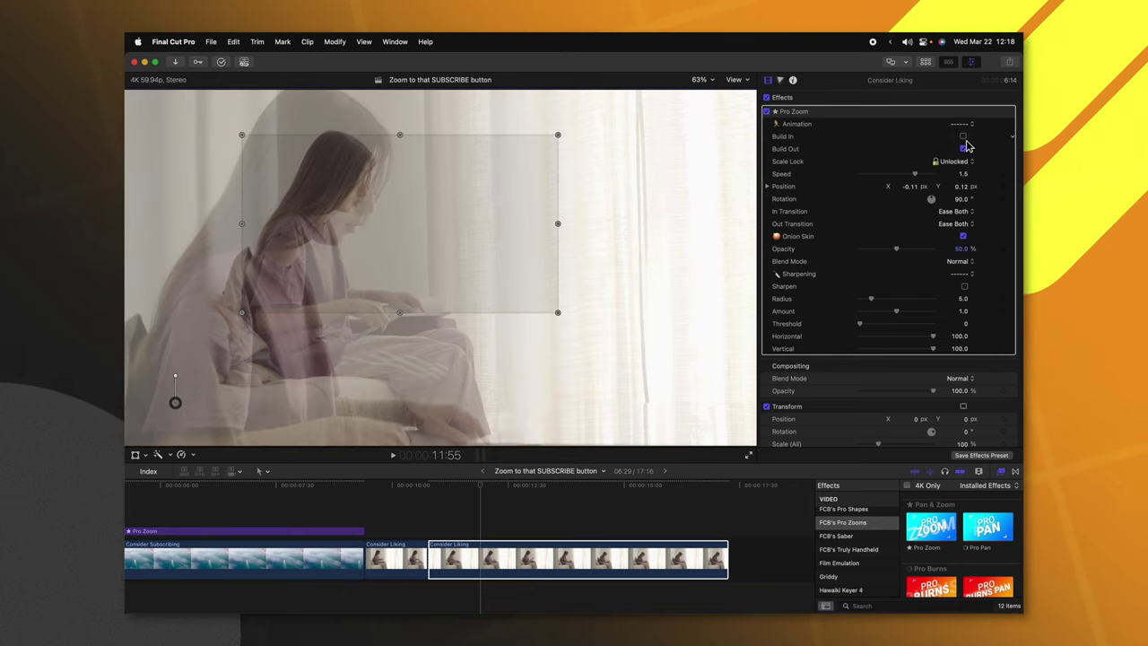
{"action": "left_click", "coordinate": [965, 238]}
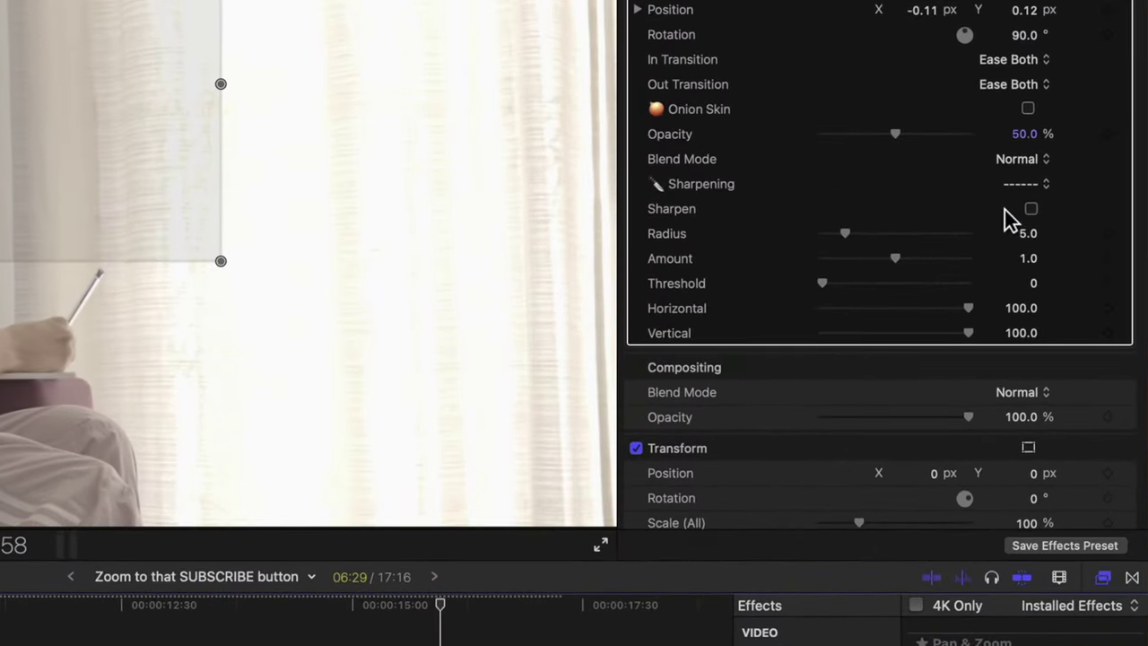
Enable Sharpen with Amount 1.12, turn Build In back on, and preview the zoom.
{"action": "left_click", "coordinate": [1031, 209]}
{"action": "left_click_drag", "start_coordinate": [897, 258], "coordinate": [914, 264]}
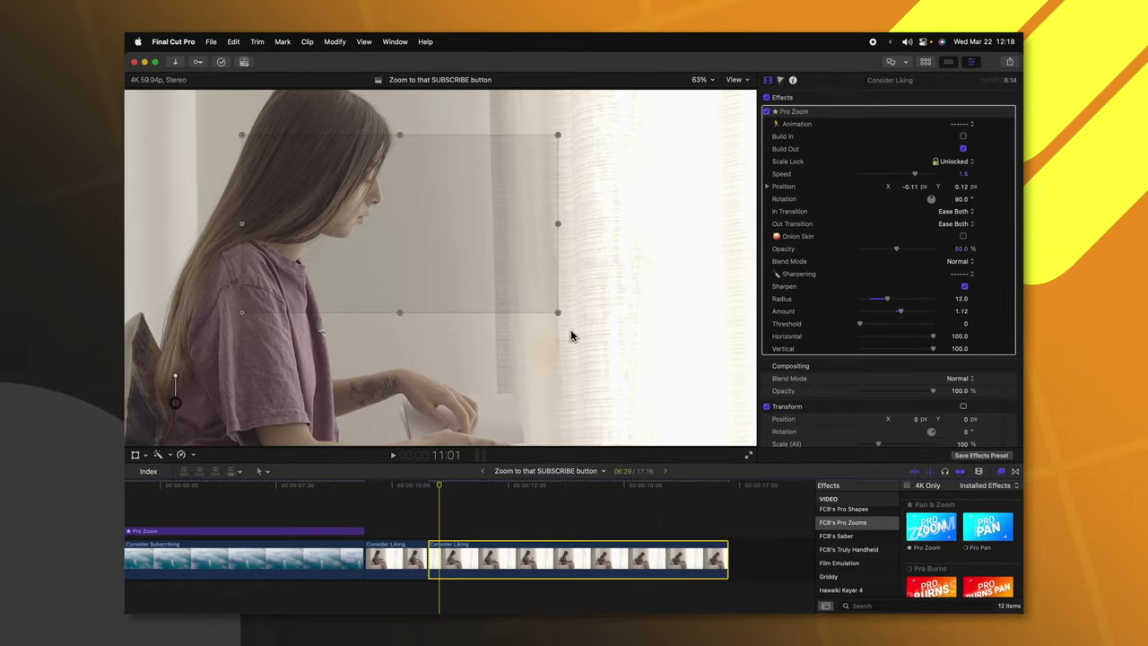
{"action": "left_click", "coordinate": [963, 138]}
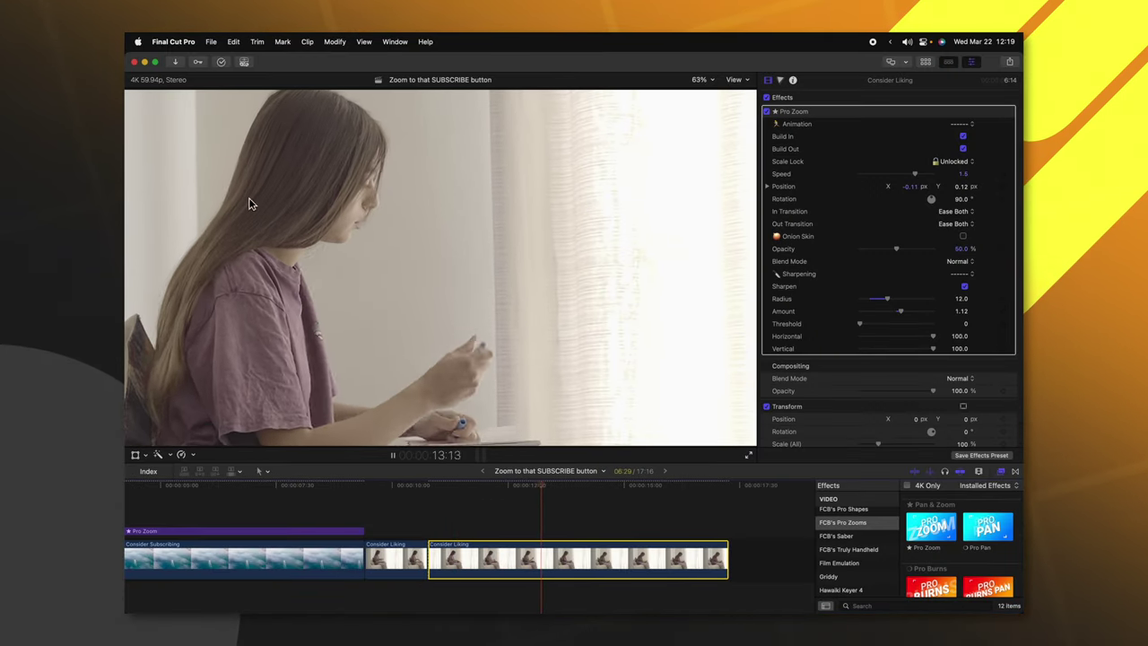
{"action": "key", "text": "space"}
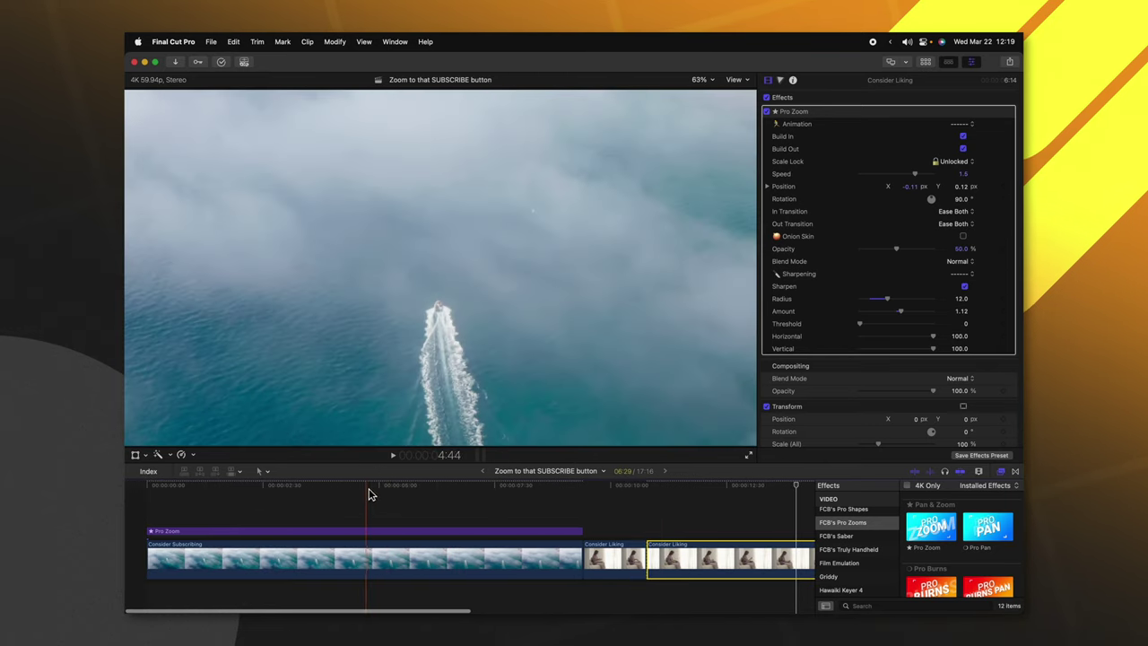
Place a Pro Pan title above the boat clip at 3:30, beneath the Pro Zoom.
{"action": "left_click", "coordinate": [310, 497]}
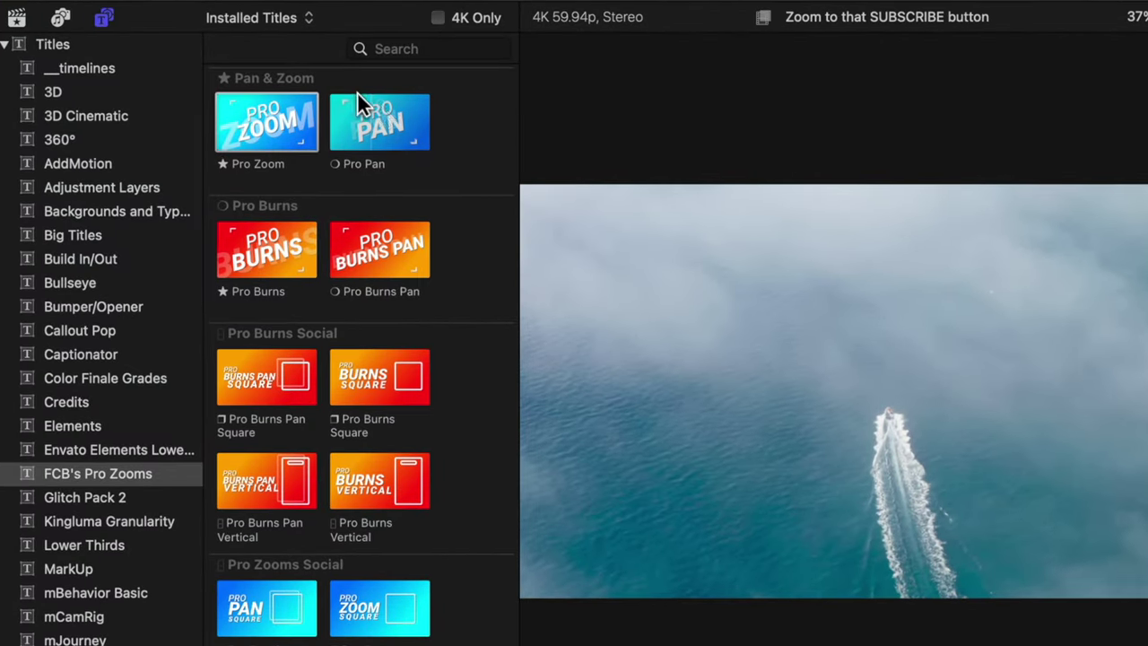
{"action": "left_click_drag", "start_coordinate": [373, 116], "coordinate": [374, 391]}
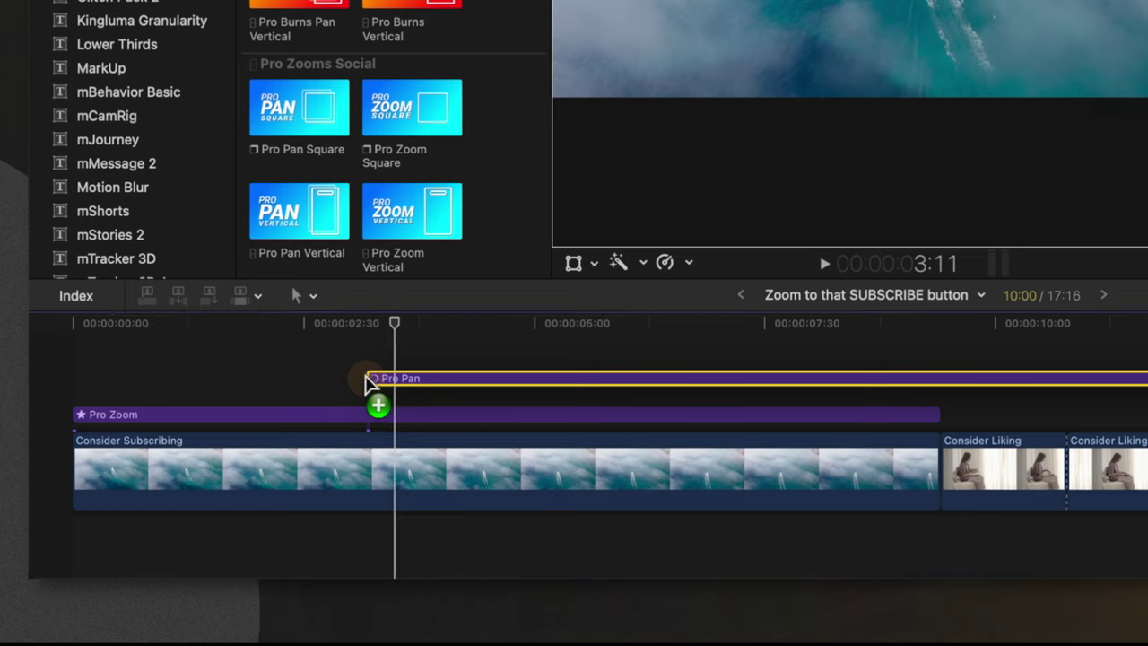
{"action": "left_click_drag", "start_coordinate": [366, 380], "coordinate": [281, 422]}
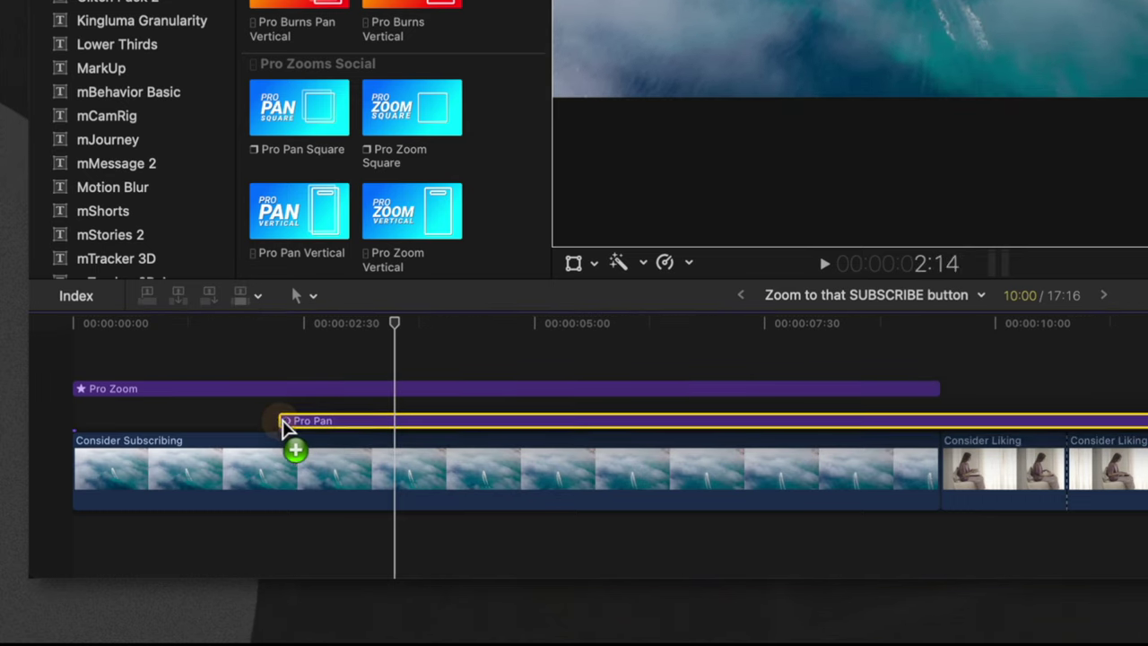
{"action": "left_click_drag", "start_coordinate": [188, 423], "coordinate": [193, 427]}
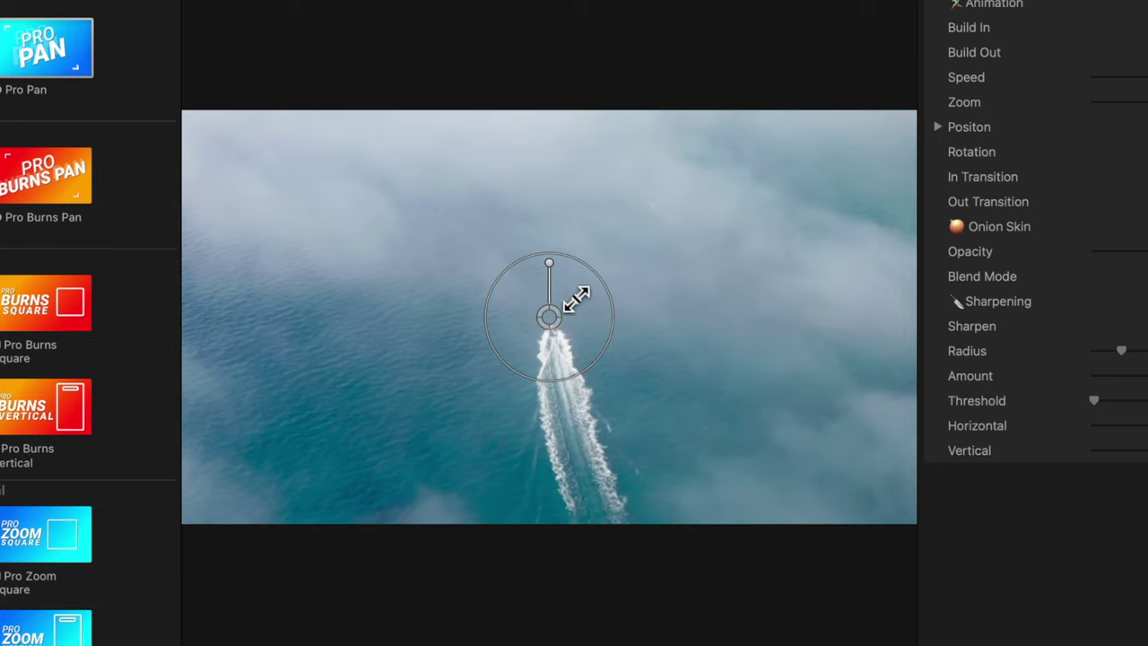
Move the Pro Pan framing down-left over the clouds, shrink it, and preview the pan.
{"action": "left_click_drag", "start_coordinate": [563, 312], "coordinate": [469, 362]}
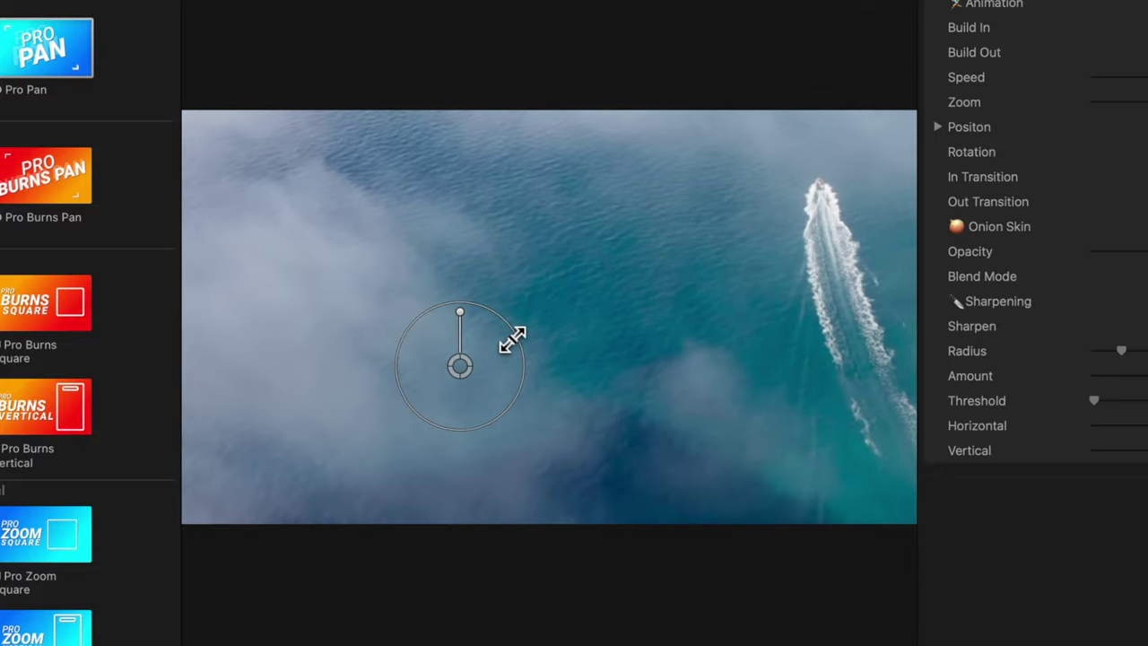
{"action": "left_click_drag", "start_coordinate": [510, 333], "coordinate": [428, 381]}
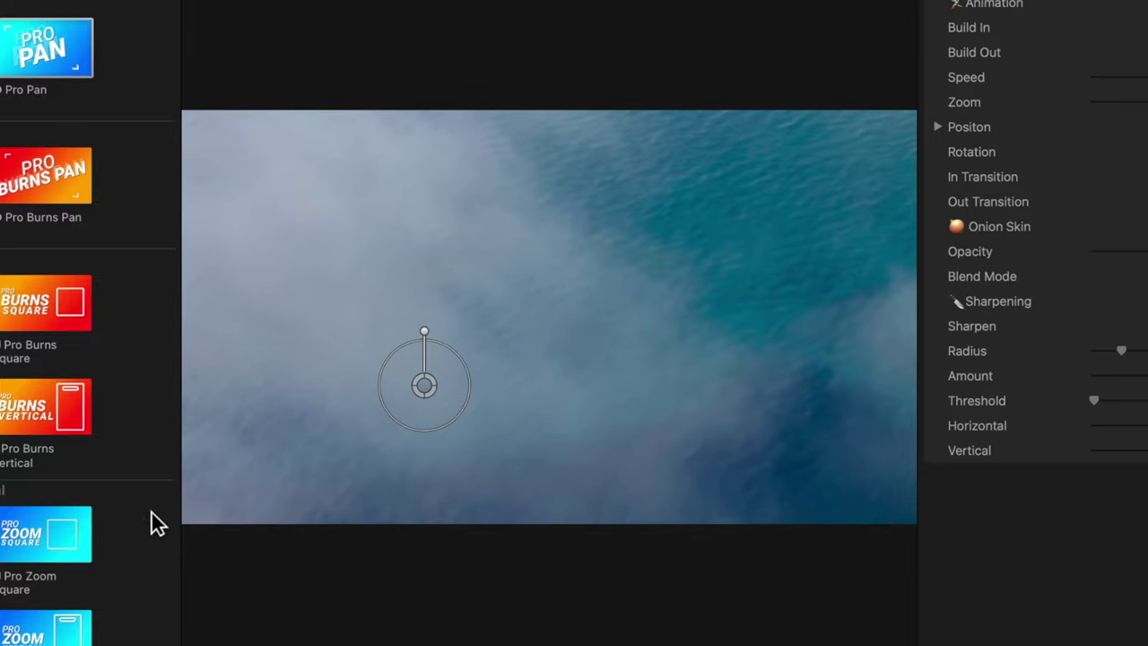
{"action": "key", "text": "space"}
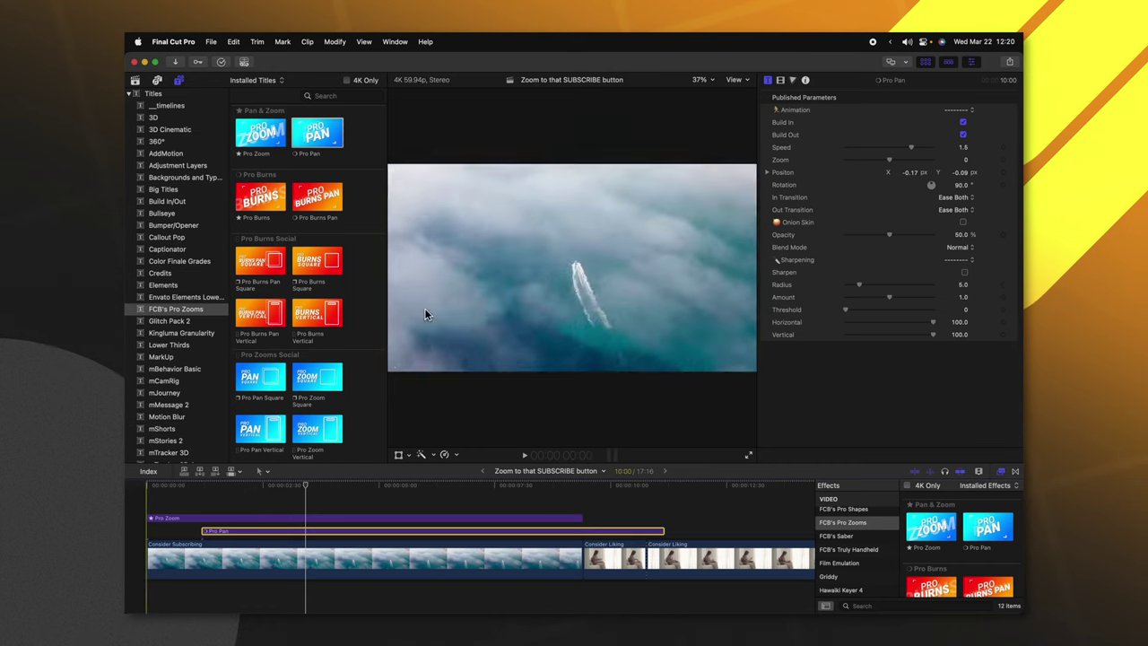
Add a second Pro Pan to the boat clip framed toward the boat, then play from the start.
{"action": "left_click_drag", "start_coordinate": [312, 208], "coordinate": [317, 581]}
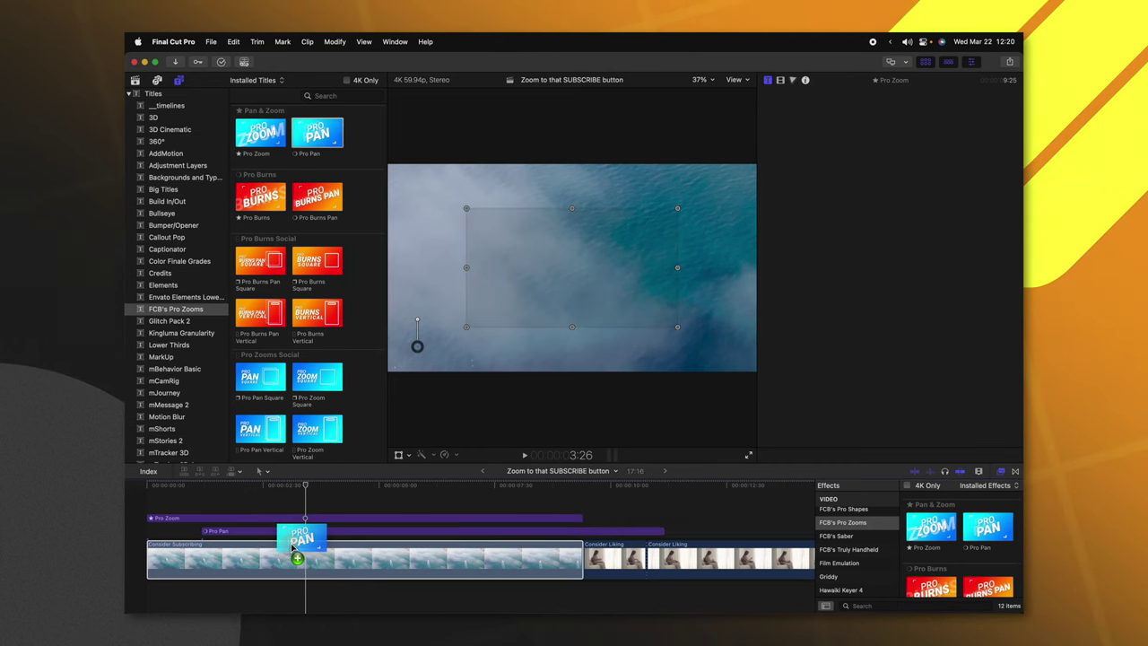
{"action": "left_click_drag", "start_coordinate": [290, 542], "coordinate": [290, 537]}
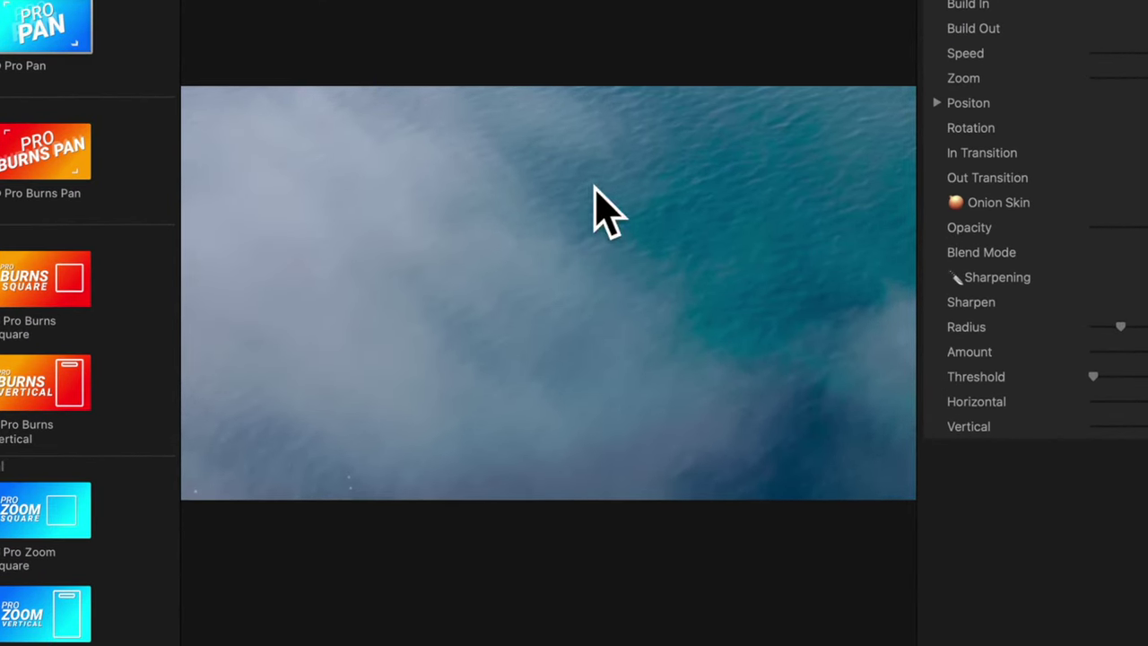
{"action": "key", "text": "super+minus"}
{"action": "key", "text": "super+minus"}
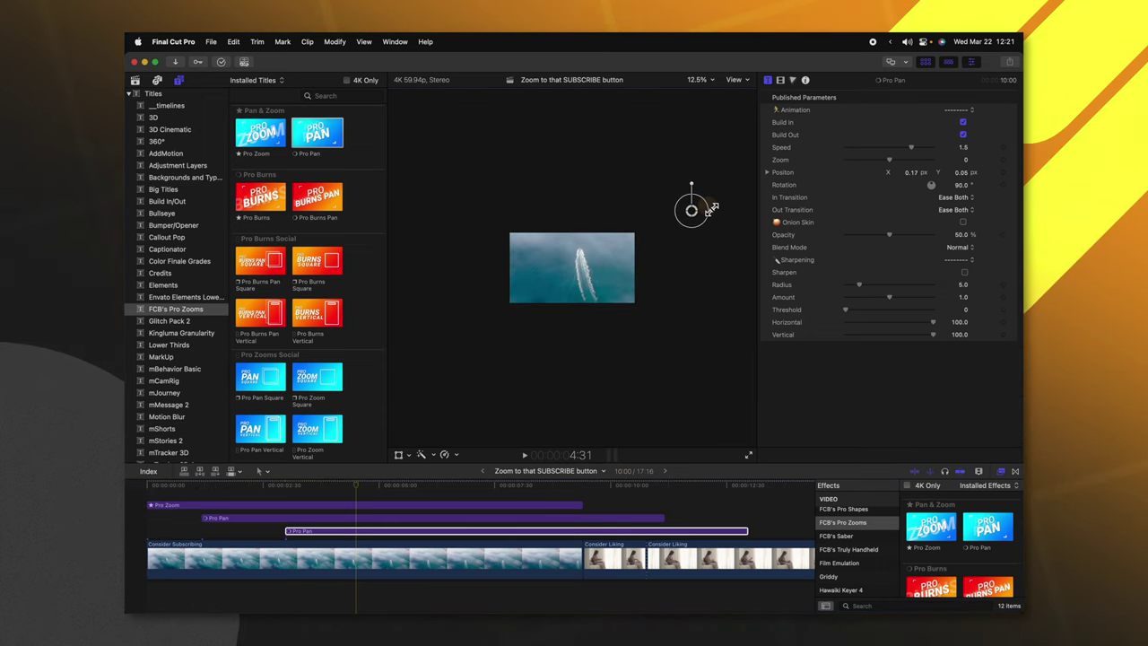
{"action": "key", "text": "shift+z"}
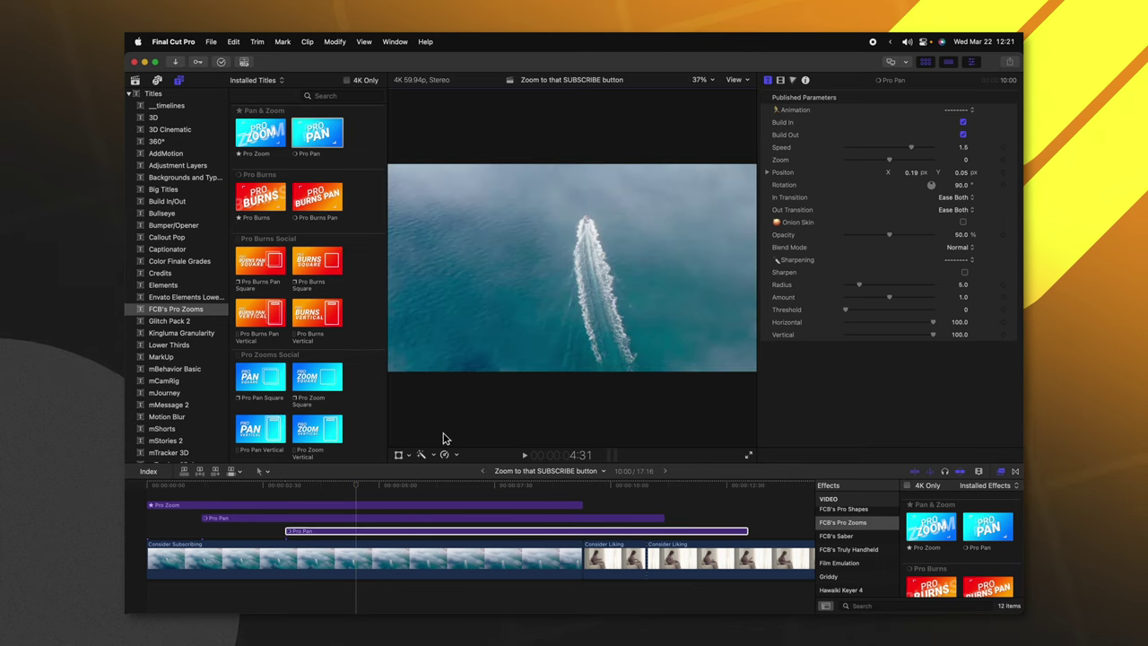
{"action": "left_click", "coordinate": [148, 486]}
{"action": "key", "text": "space"}
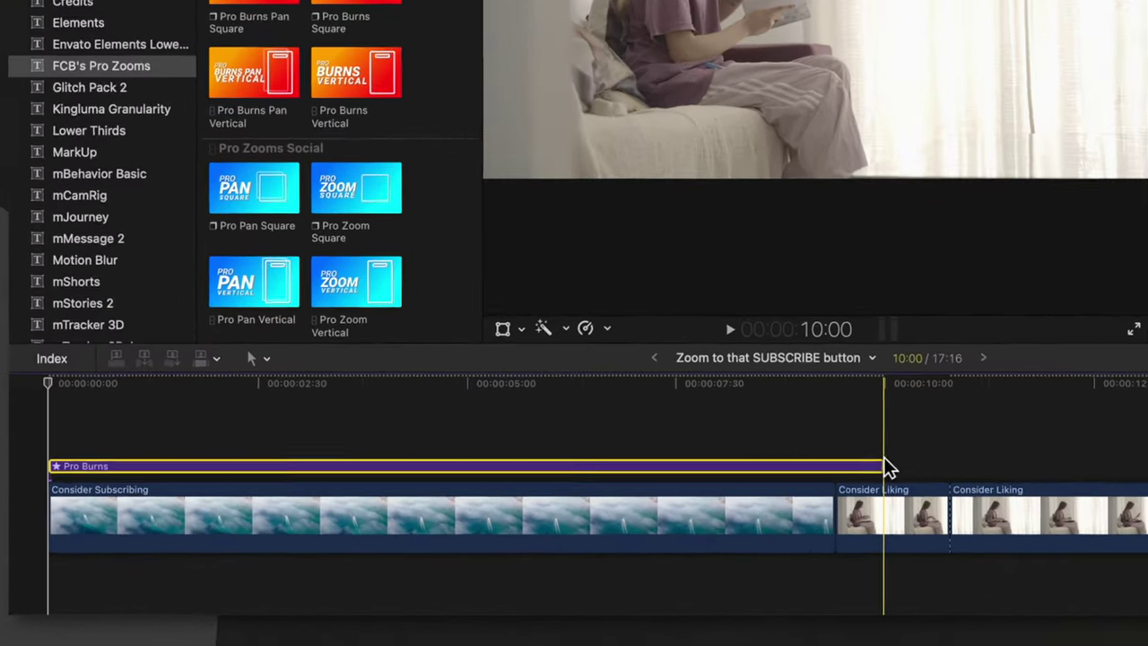
Lengthen the Pro Burns title to the end of the boat clip.
{"action": "left_click", "coordinate": [615, 526]}
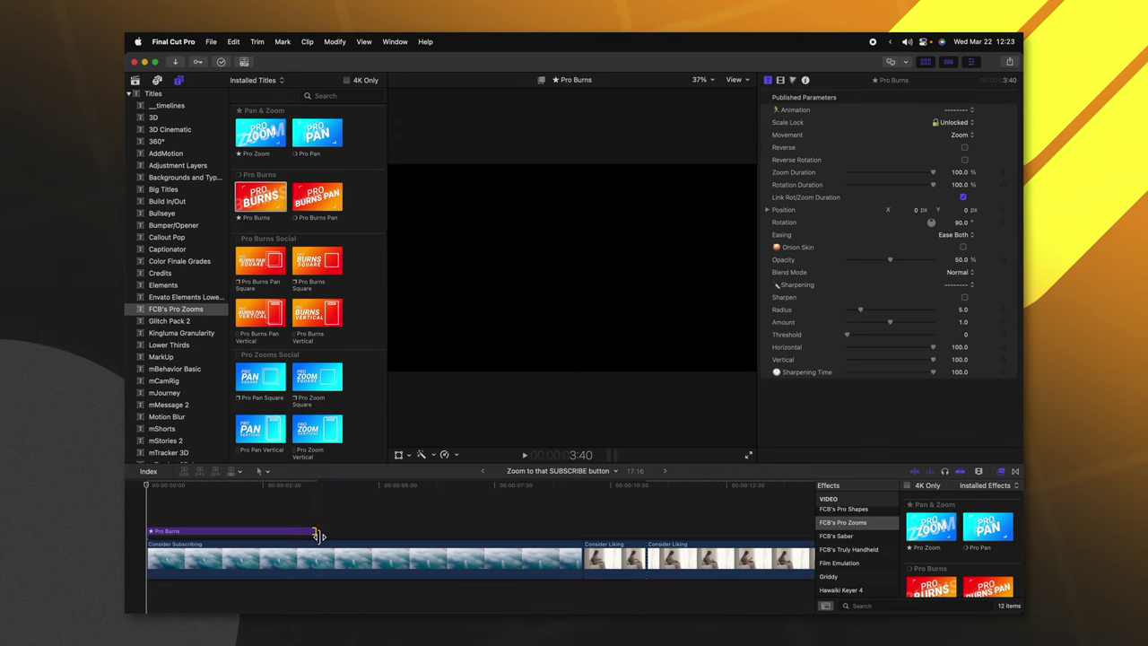
{"action": "left_click_drag", "start_coordinate": [318, 535], "coordinate": [475, 531]}
{"action": "left_click_drag", "start_coordinate": [569, 518], "coordinate": [583, 520]}
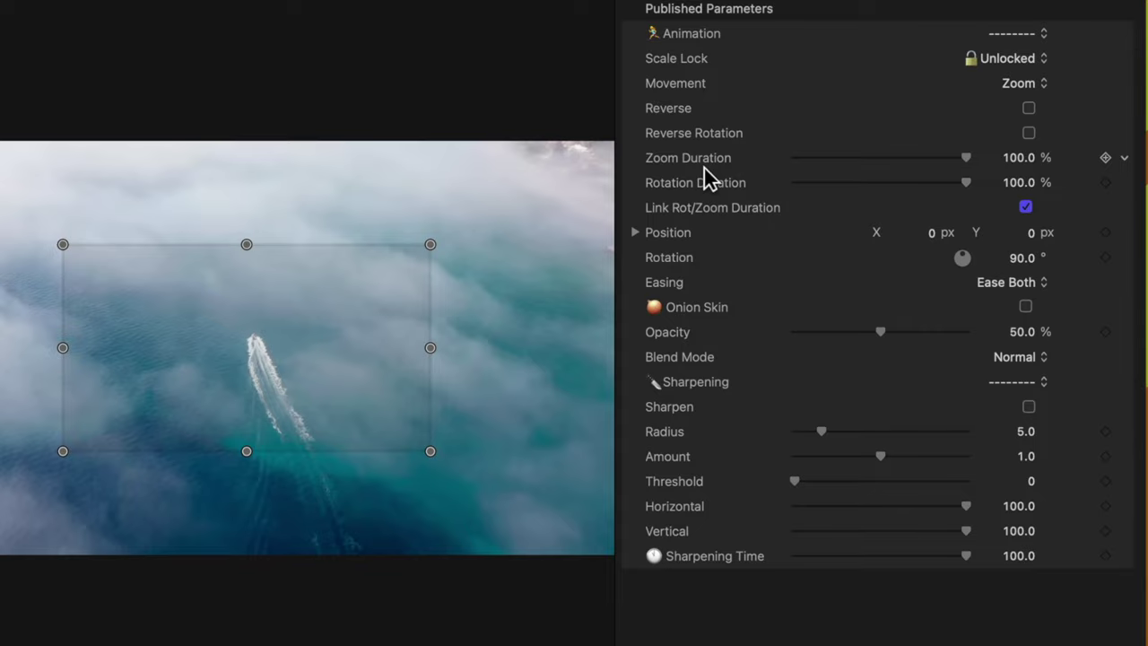
Set the Pro Burns Zoom Duration to 50 and preview the zoom from the start.
{"action": "left_click", "coordinate": [999, 162]}
{"action": "type", "text": "50"}
{"action": "key", "text": "Return"}
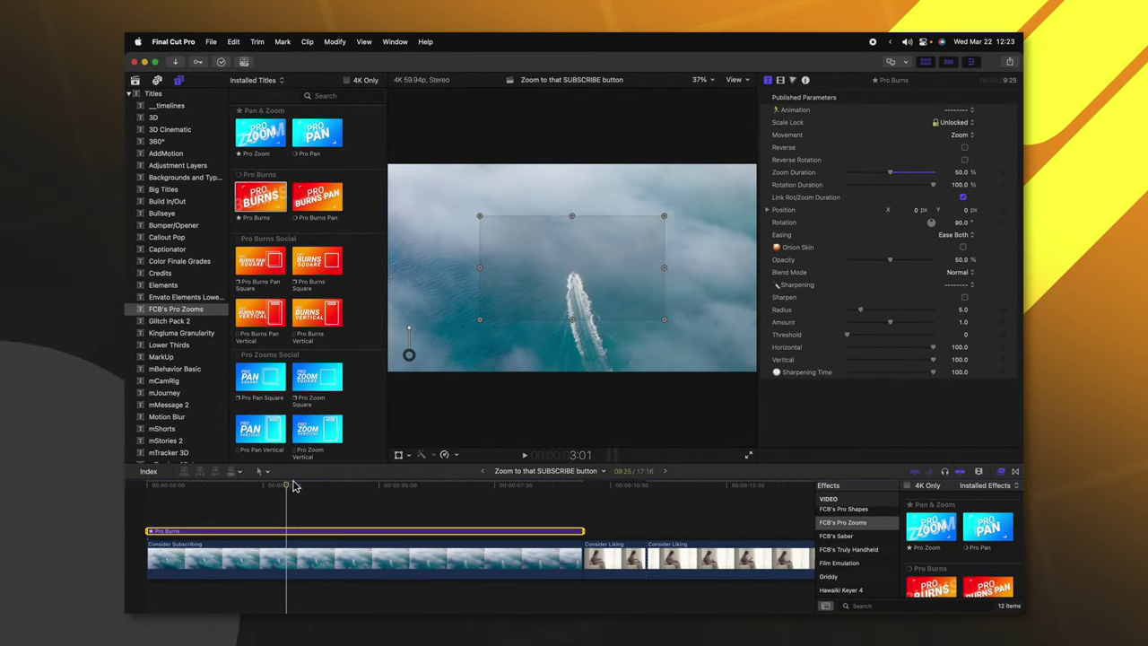
{"action": "left_click_drag", "start_coordinate": [248, 497], "coordinate": [341, 499]}
{"action": "left_click", "coordinate": [193, 499]}
{"action": "key", "text": "space"}
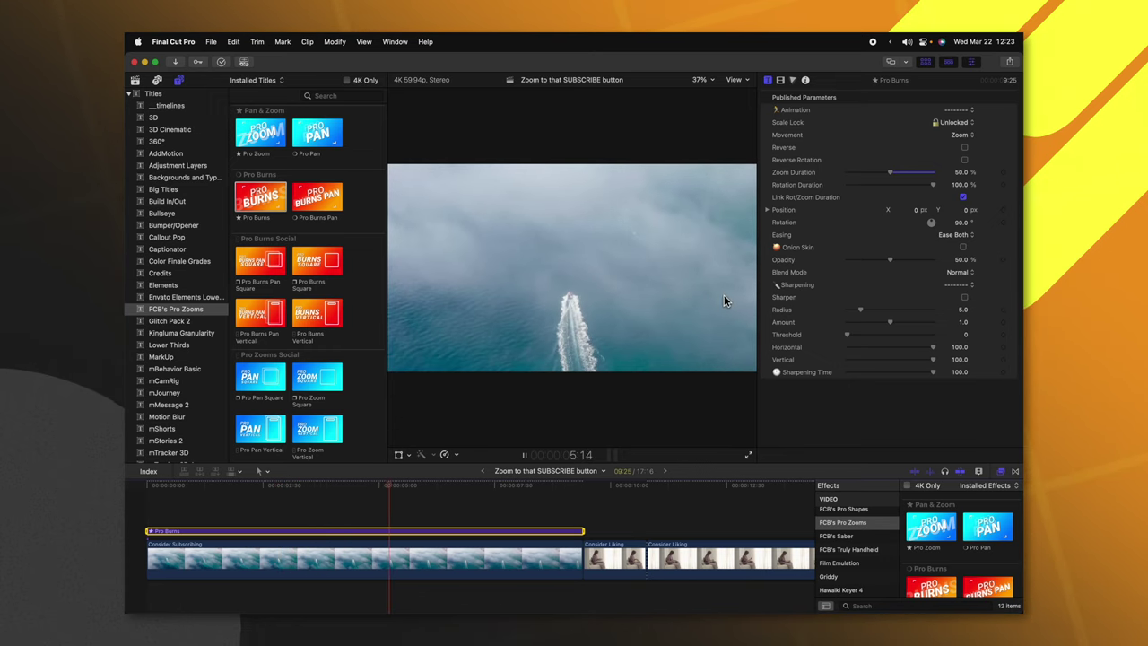
{"action": "key", "text": "space"}
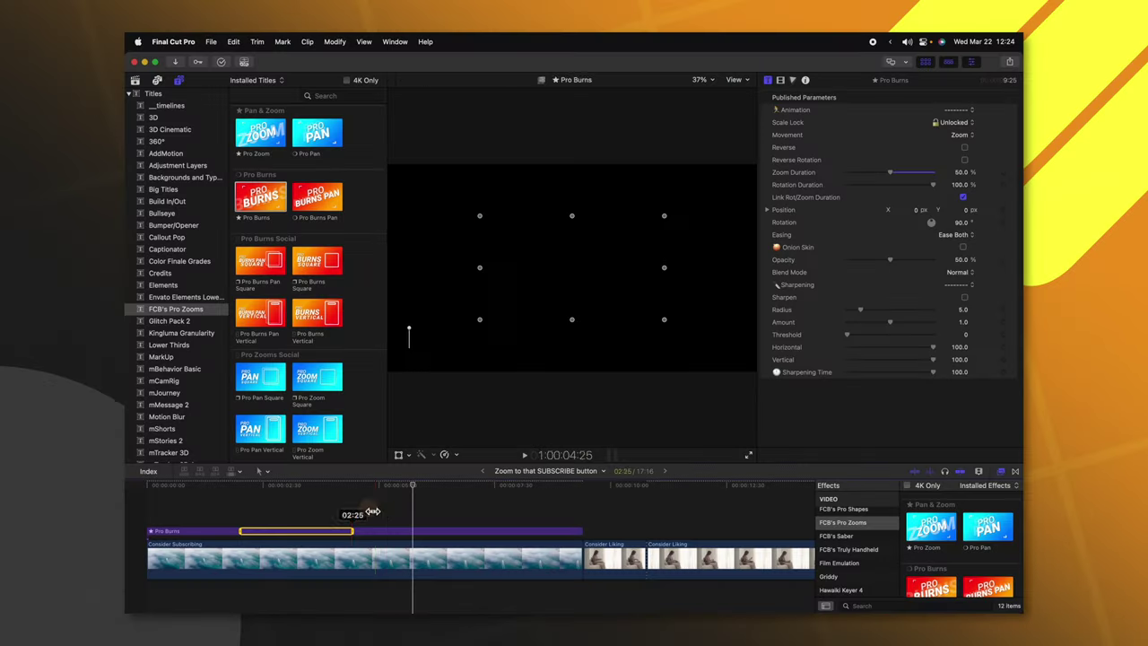
Duplicate the Pro Burns title, trim the original to end at the playhead, and select the copy.
{"action": "left_click_drag", "start_coordinate": [372, 511], "coordinate": [358, 513]}
{"action": "left_click", "coordinate": [353, 530]}
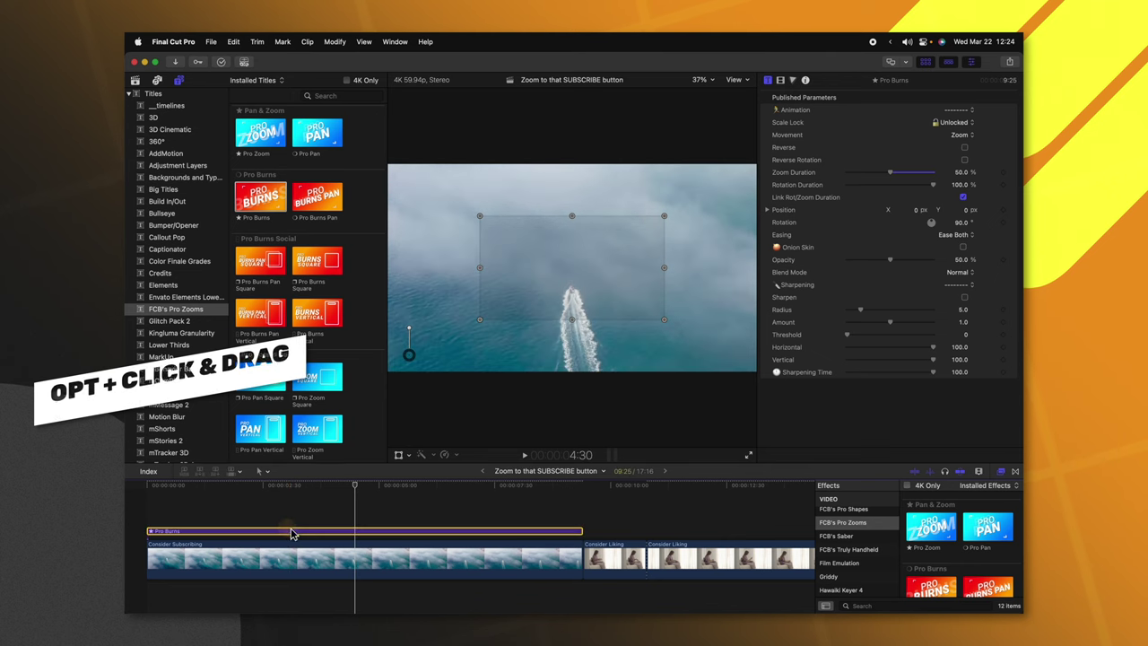
{"action": "left_click_drag", "start_coordinate": [292, 533], "coordinate": [502, 518]}
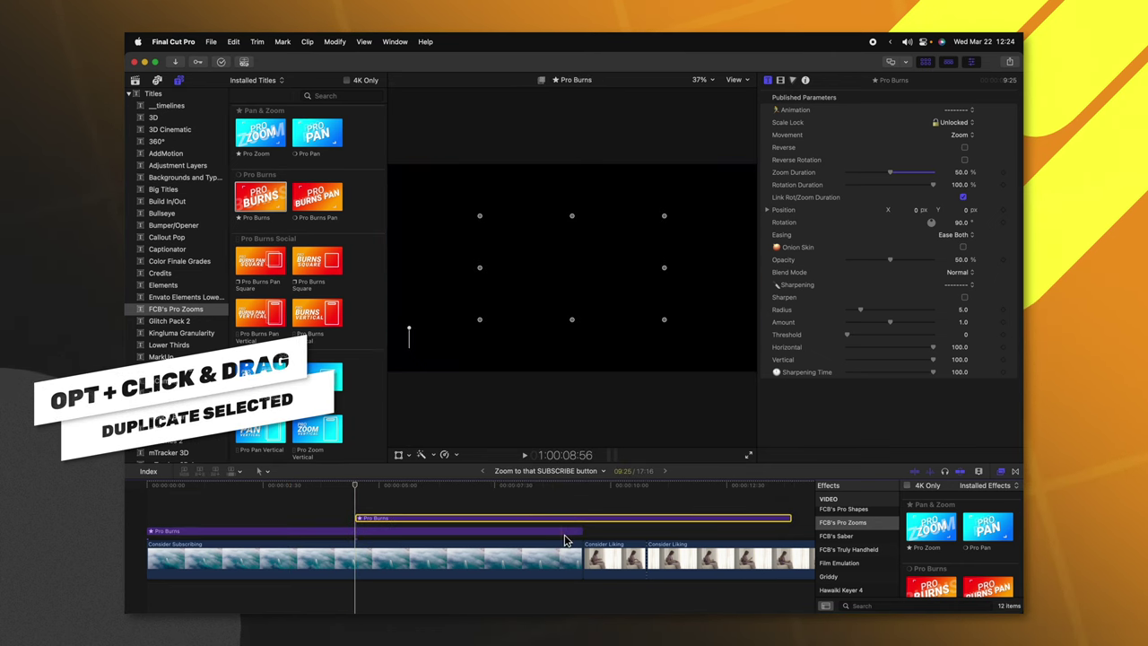
{"action": "left_click_drag", "start_coordinate": [581, 530], "coordinate": [359, 540]}
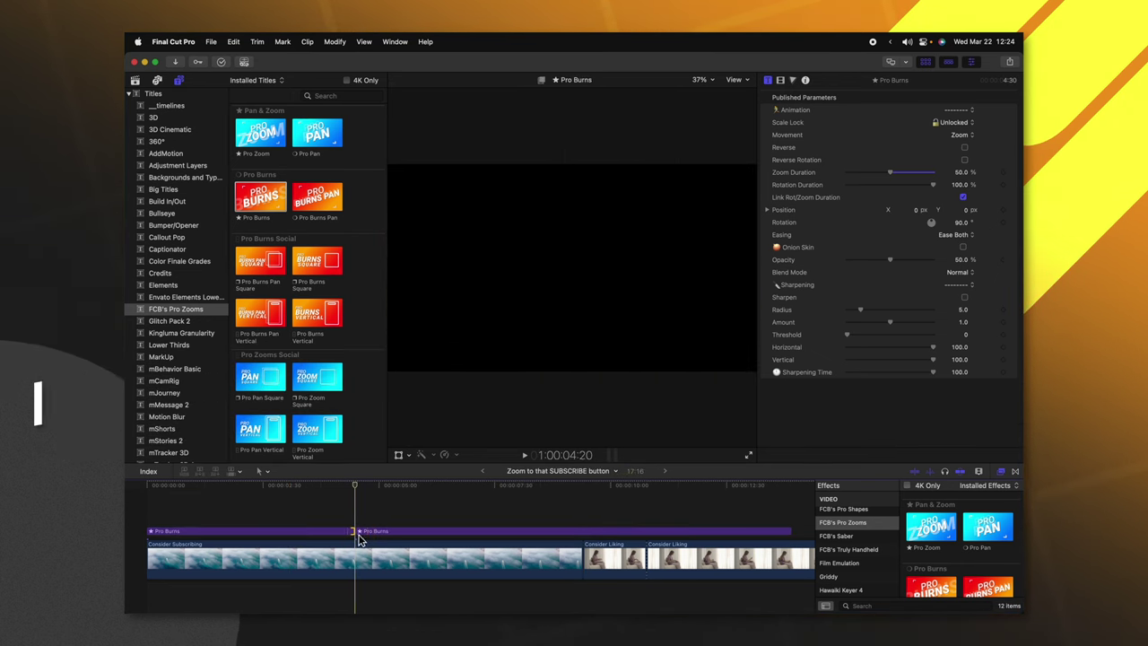
{"action": "left_click", "coordinate": [385, 532]}
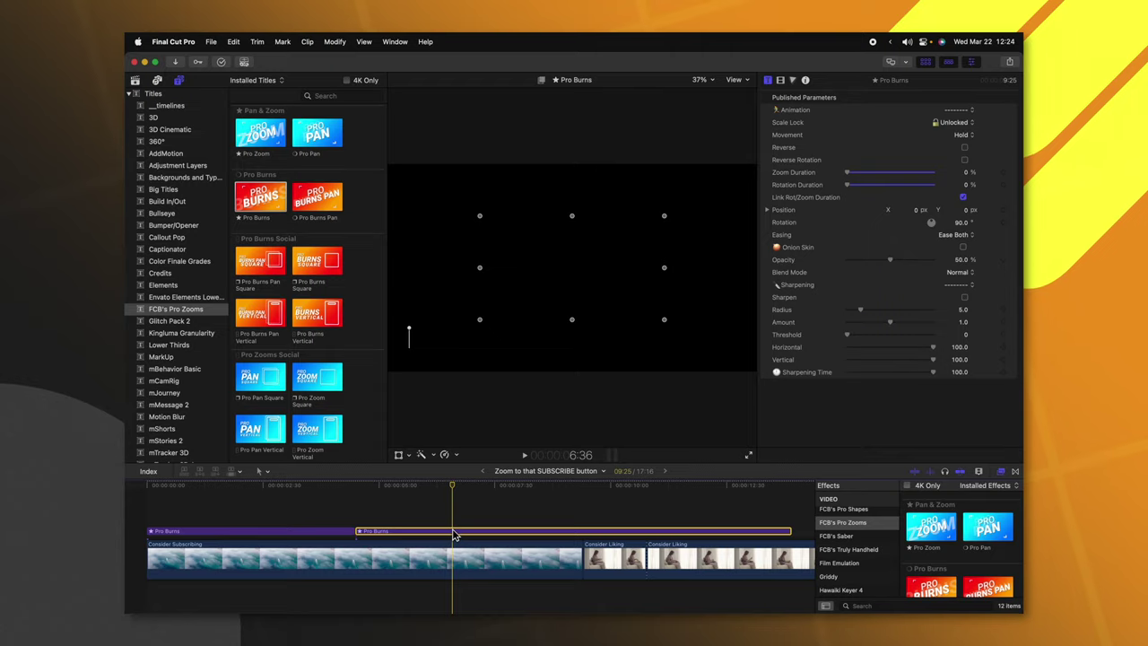
Set the third Pro Burns segment's Movement to Zoom with Reverse turned on.
{"action": "left_click", "coordinate": [473, 533]}
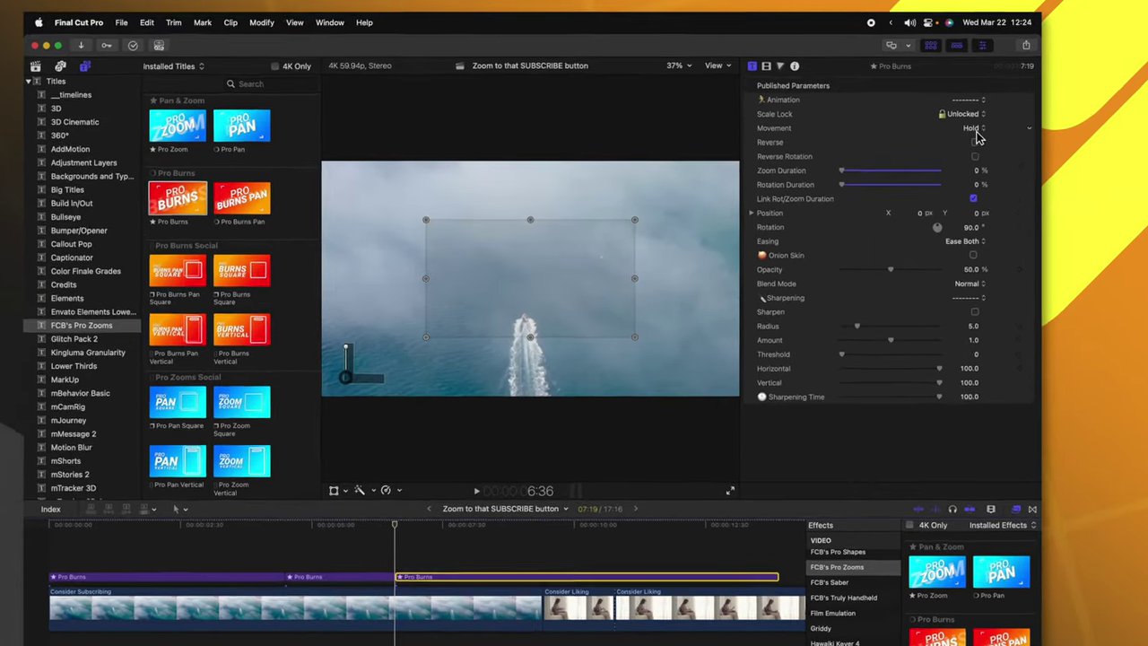
{"action": "left_click", "coordinate": [961, 134]}
{"action": "left_click", "coordinate": [960, 125]}
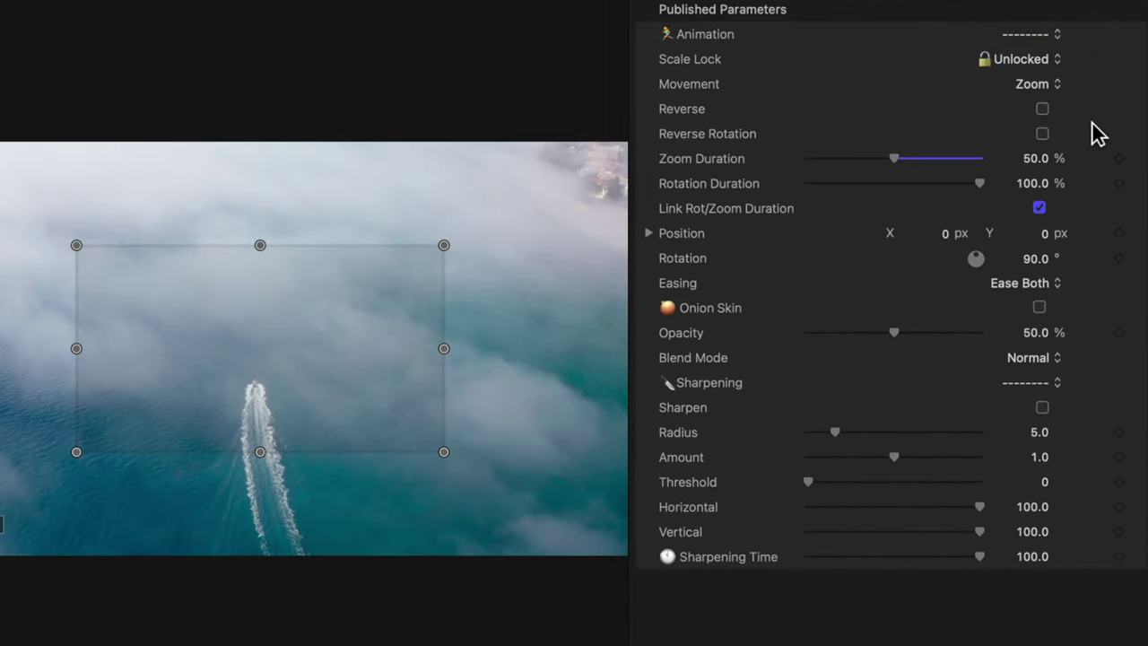
{"action": "left_click", "coordinate": [1042, 109]}
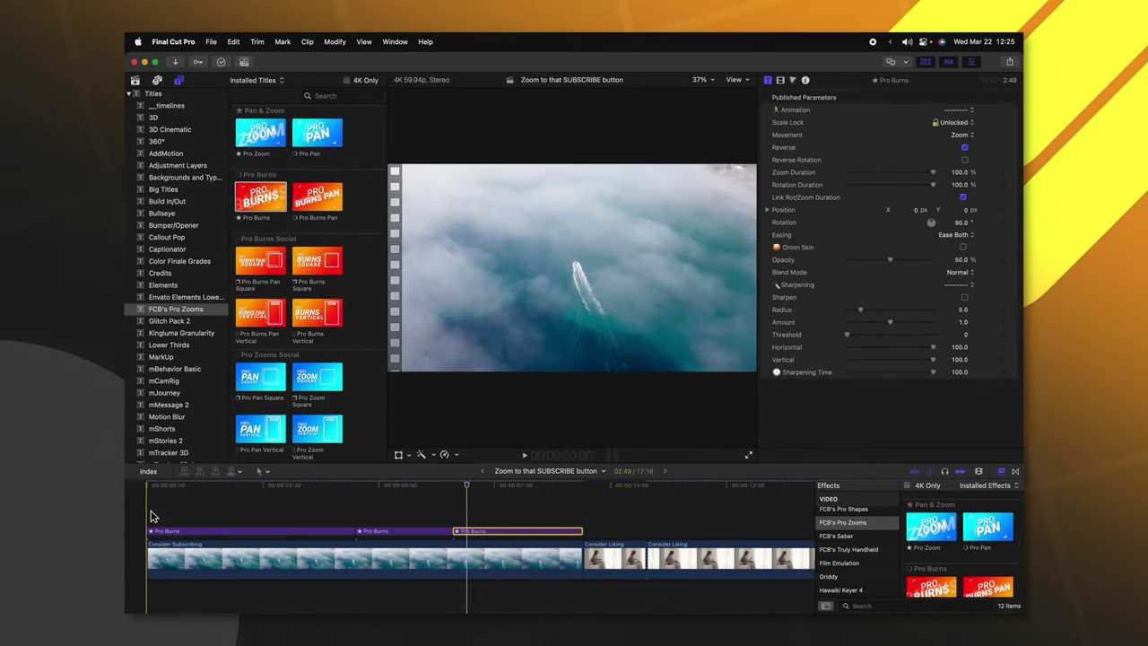